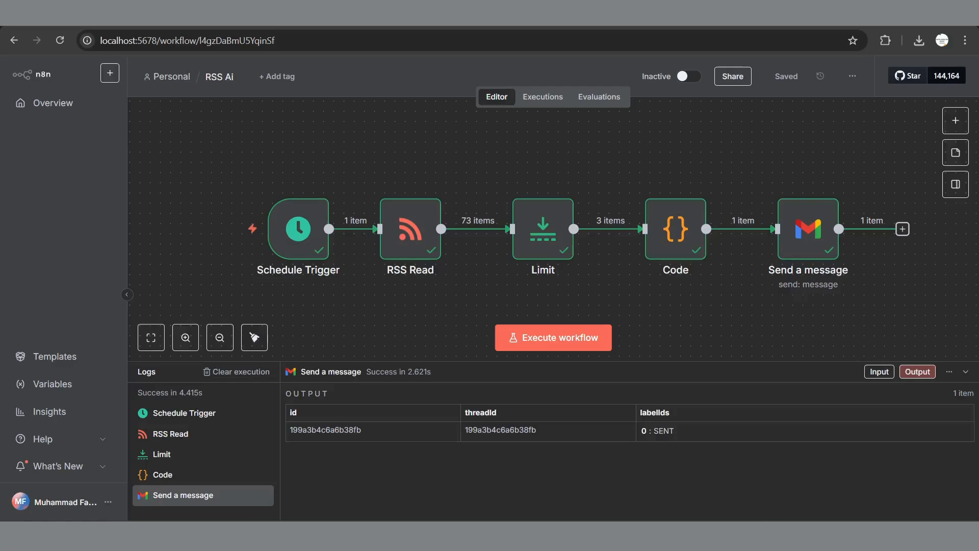
# Step: Clear the previous run's execution logs and item counts from the RSS Ai workflow
pyautogui.click(236, 372)
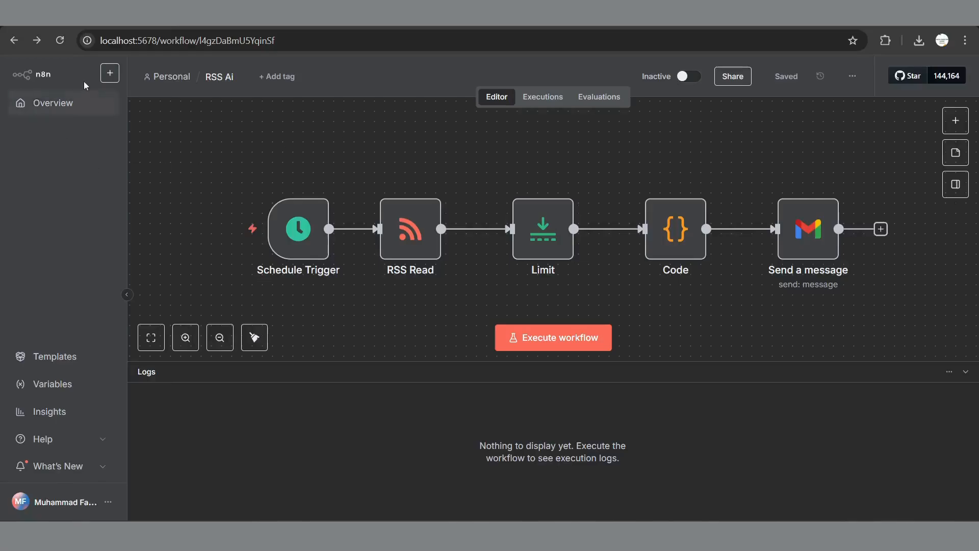
# Step: Create a new empty workflow and rename it from 'My workflow 14' to 'Daily News'
pyautogui.click(114, 78)
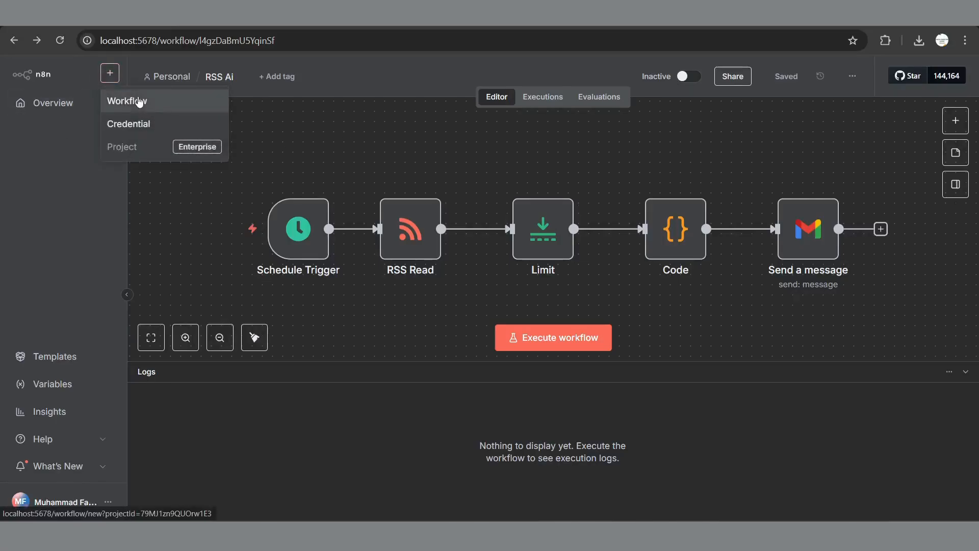
pyautogui.click(136, 97)
pyautogui.click(210, 79)
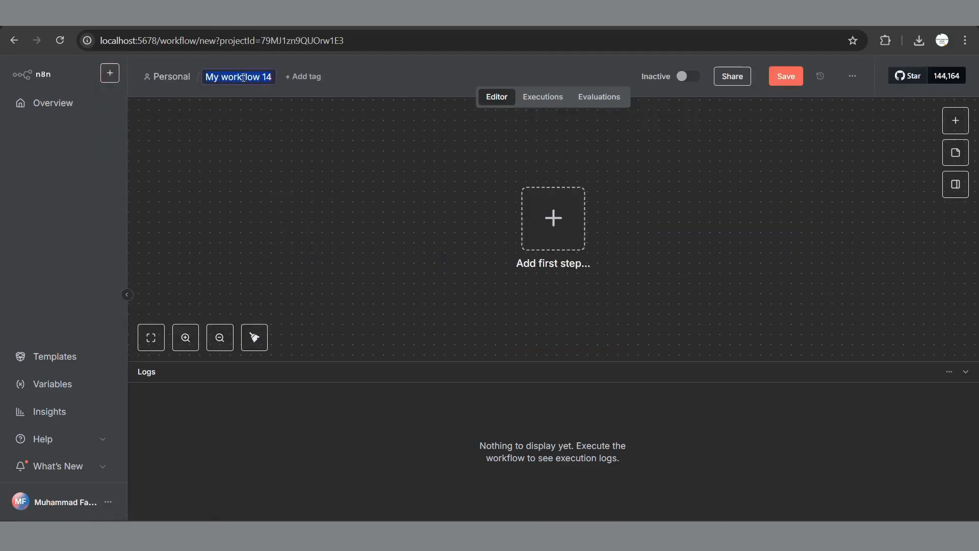
pyautogui.write('D')
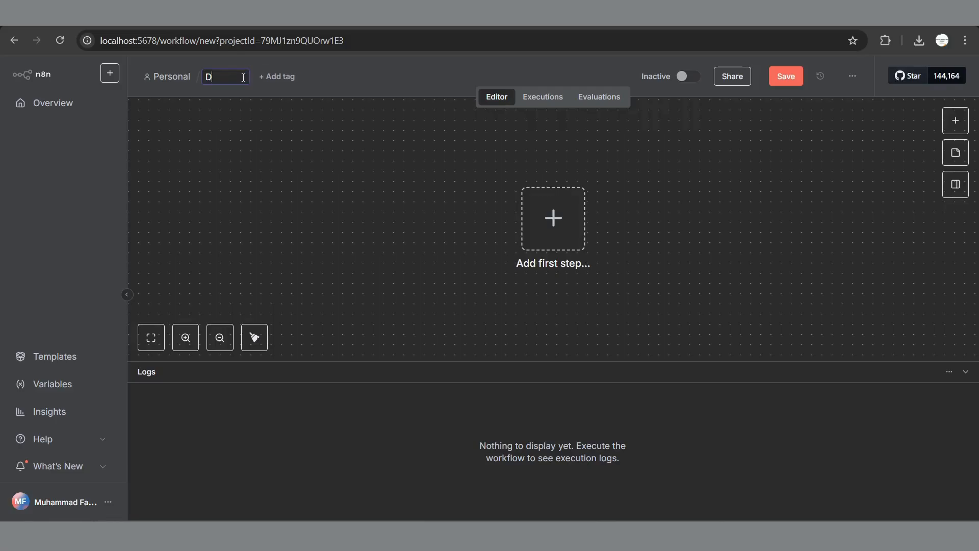
pyautogui.write('aily News')
pyautogui.press('Return')
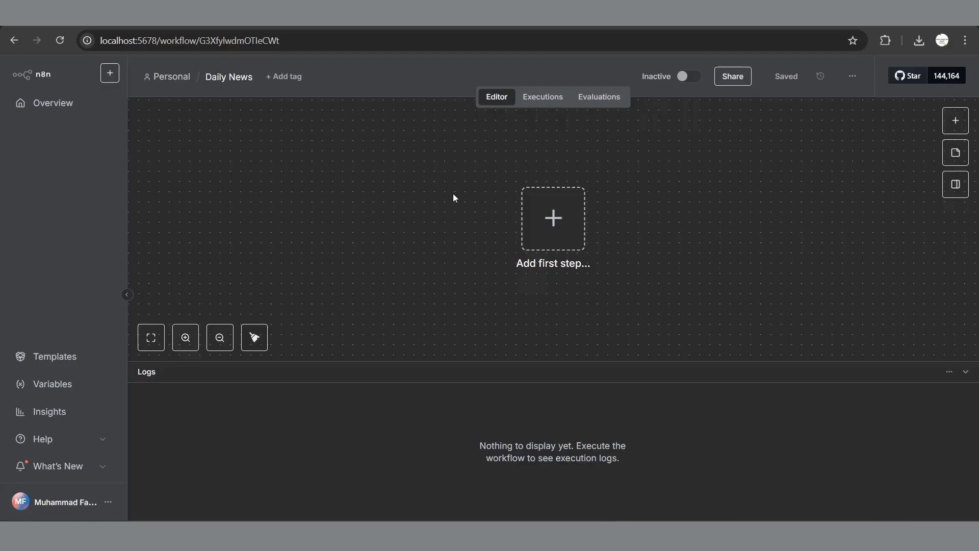
# Step: Add a Schedule Trigger firing every day at 8am, minute 0, and save the workflow
pyautogui.click(553, 218)
pyautogui.write('sh')
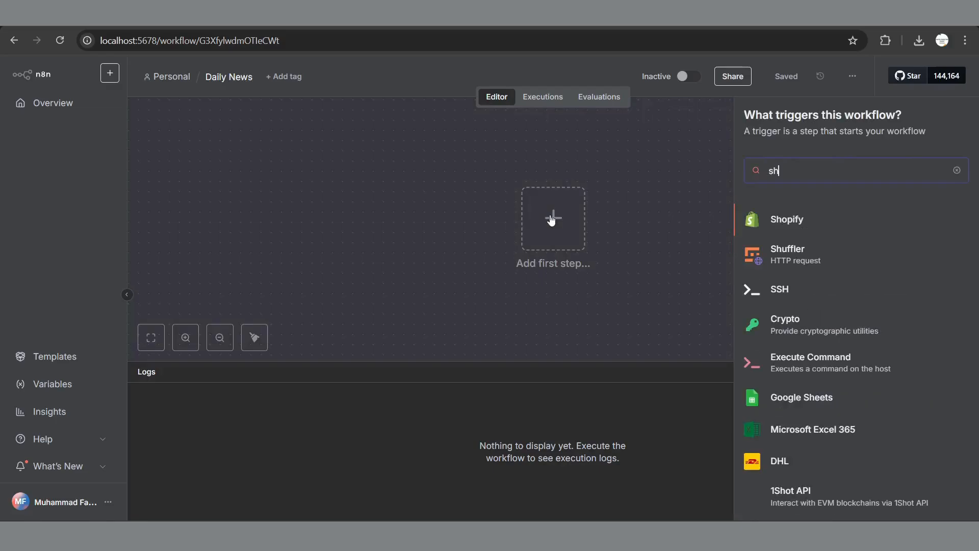
pyautogui.write('ed')
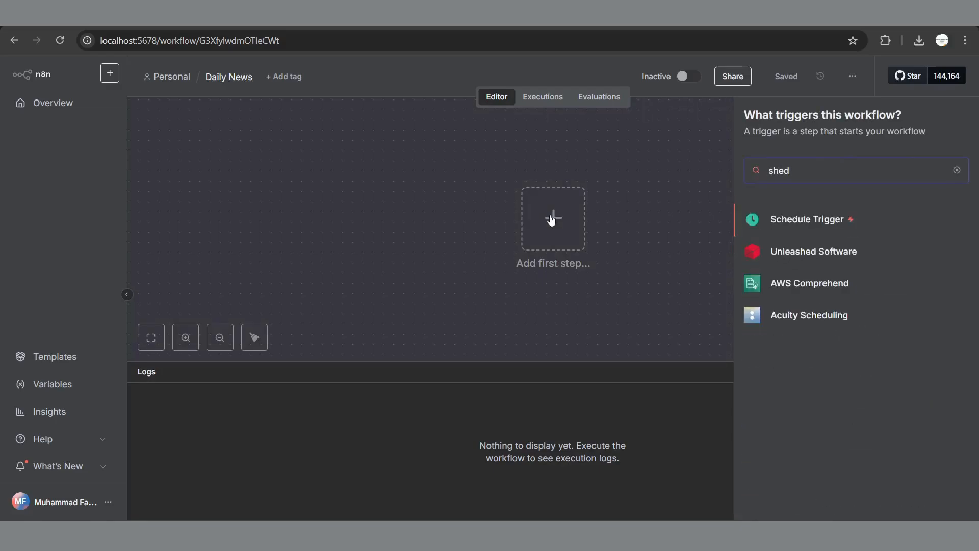
pyautogui.click(819, 223)
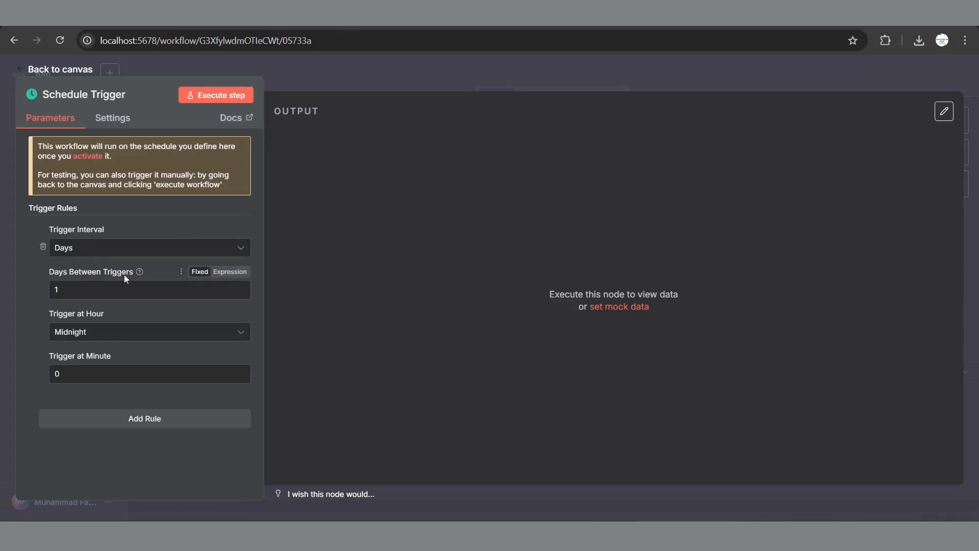
pyautogui.click(91, 330)
pyautogui.scroll(-2, 138, 269)
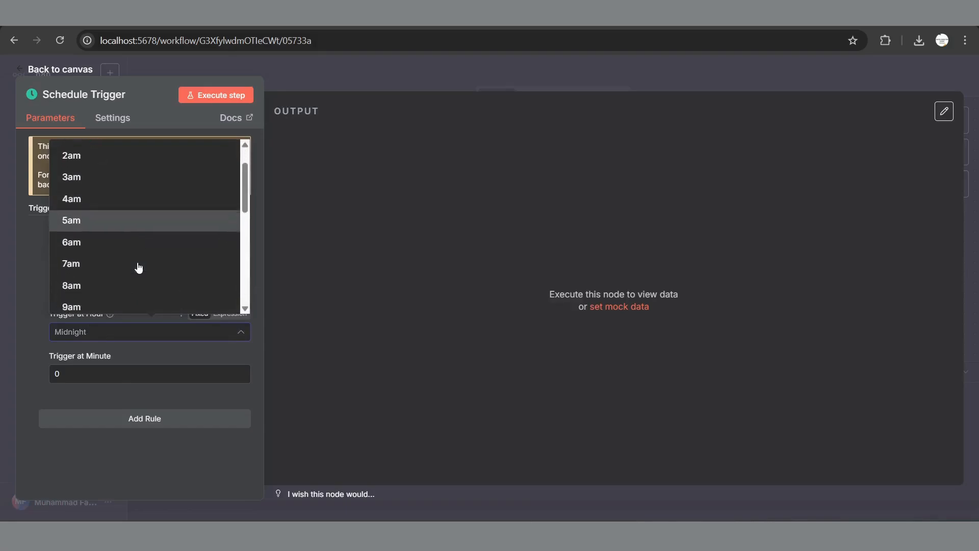
pyautogui.click(78, 262)
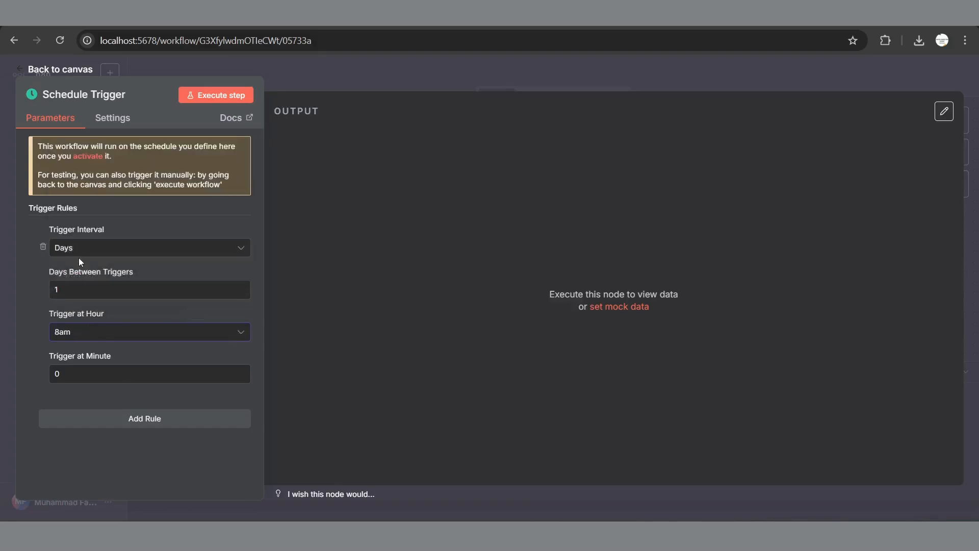
pyautogui.hotkey('ctrl', 's')
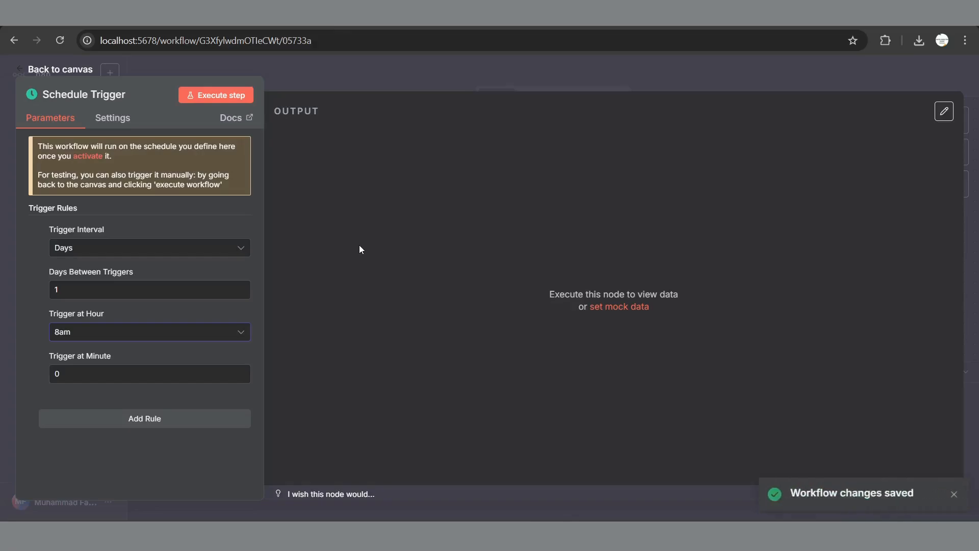
pyautogui.click(78, 70)
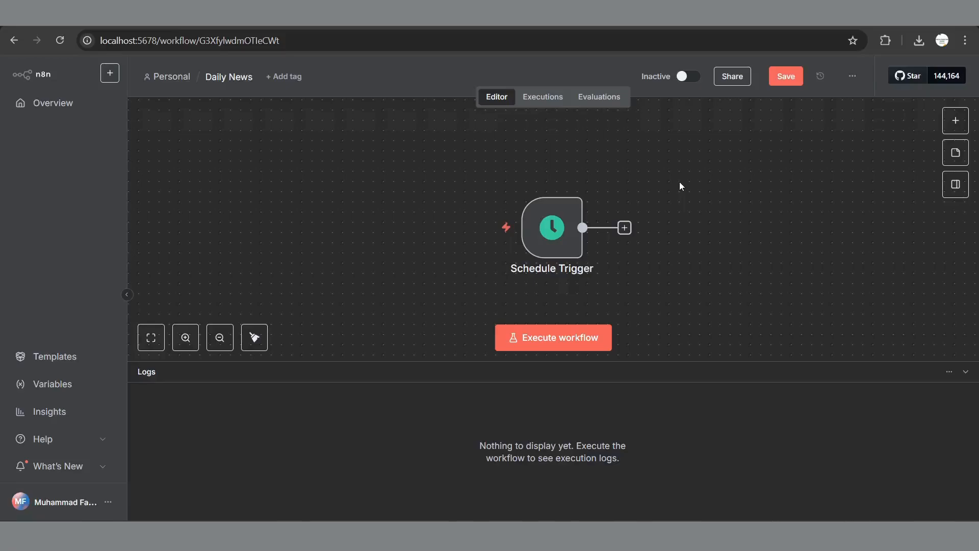
pyautogui.click(625, 227)
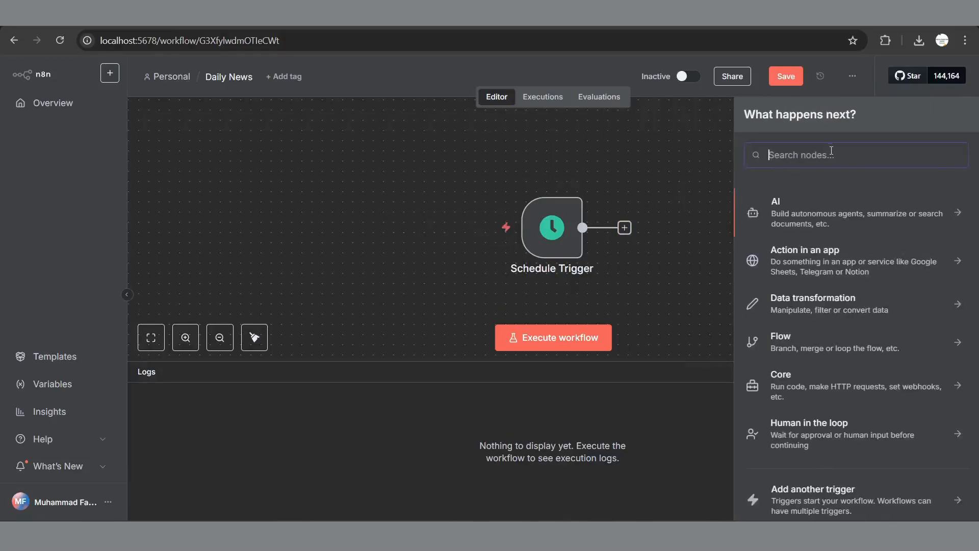
pyautogui.write('rss')
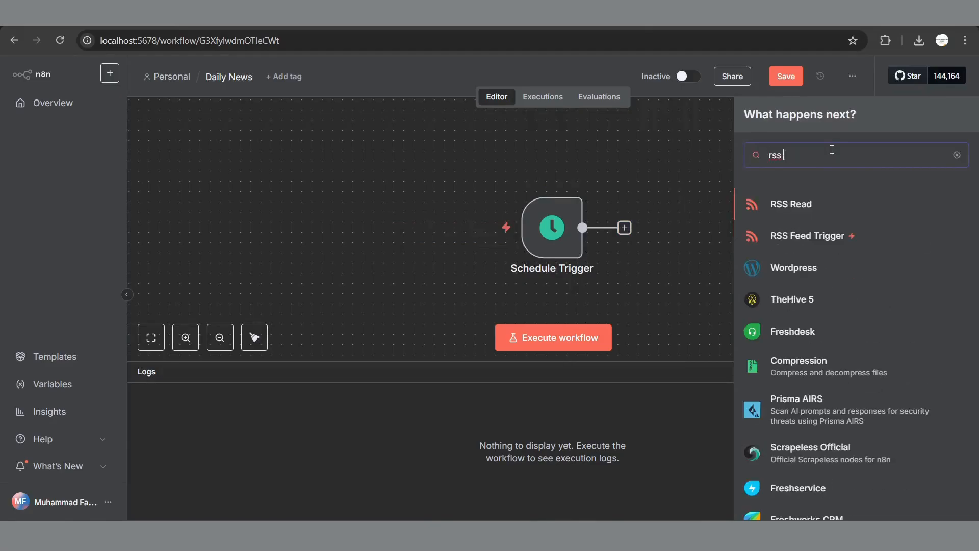
pyautogui.click(815, 206)
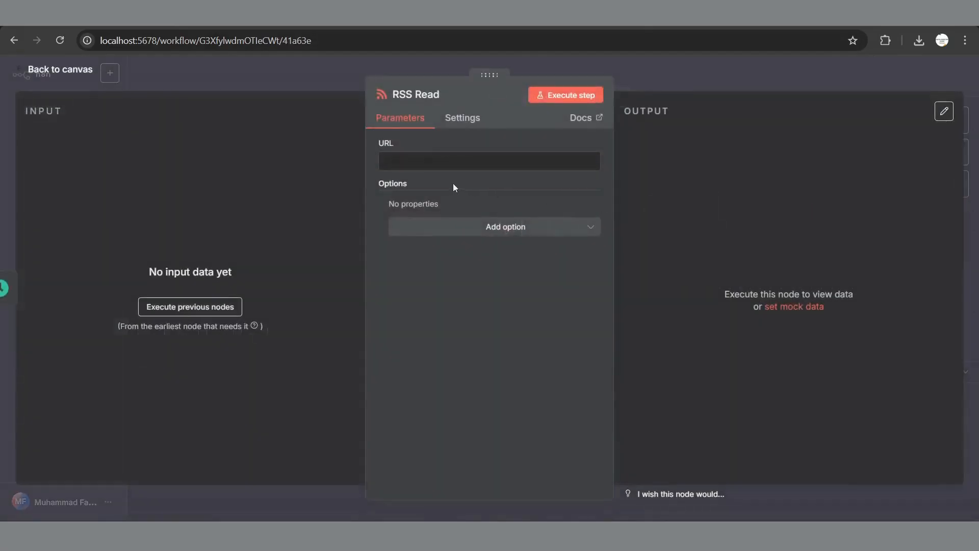
pyautogui.click(386, 148)
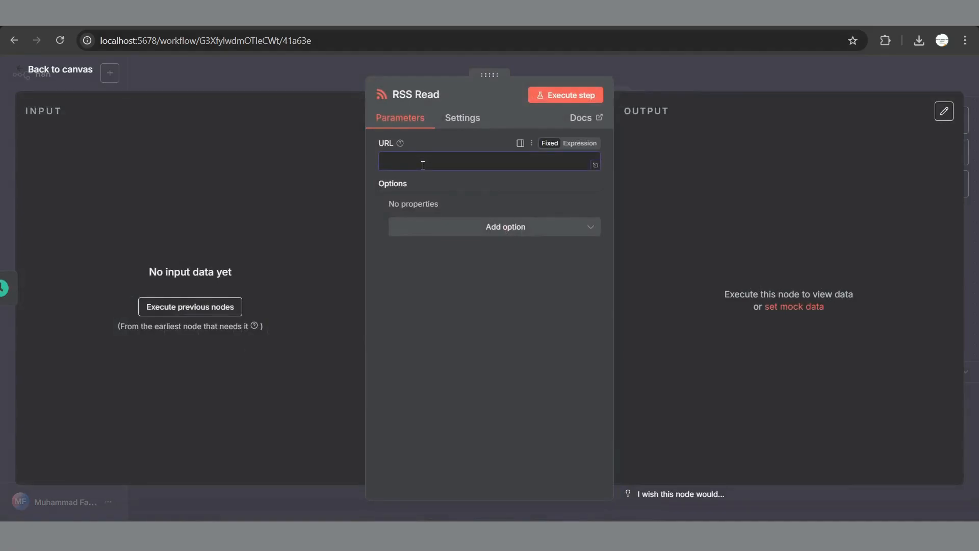
pyautogui.write('https://feeds.bbci.co.uk/news/technology/rss.xml')
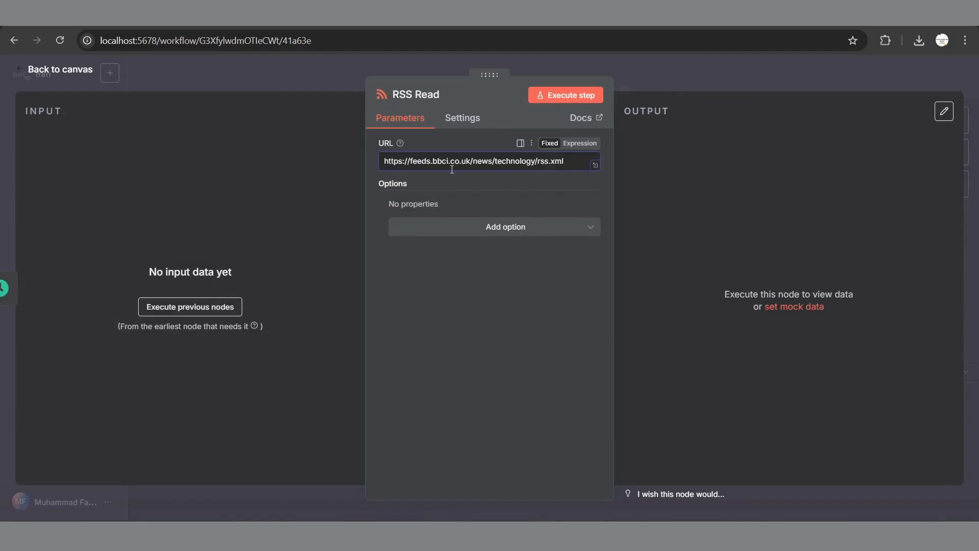
pyautogui.hotkey('ctrl', 'Tab')
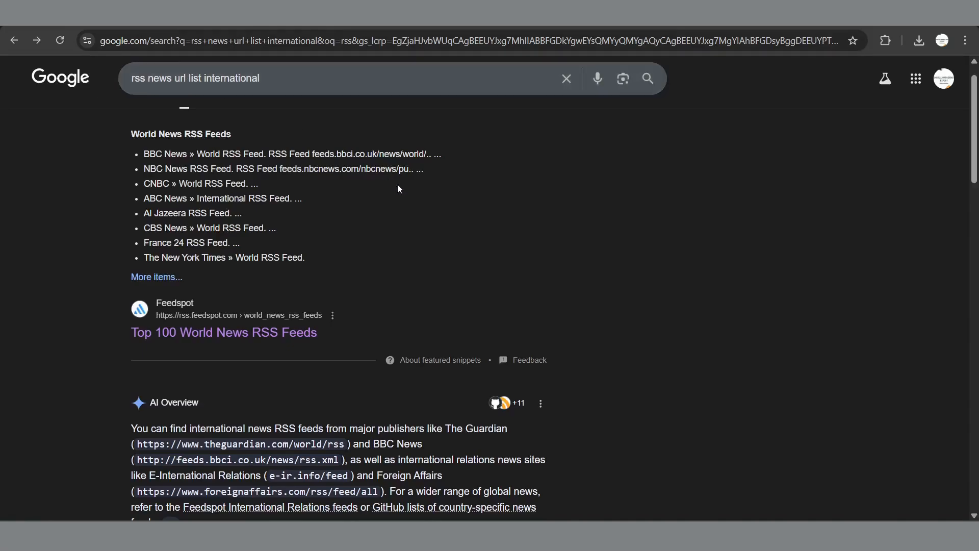
# Step: Open Feedspot's 'Top 100 World News RSS Feeds' page and scroll past BBC, NBC, CNBC to ABC News
pyautogui.click(242, 334)
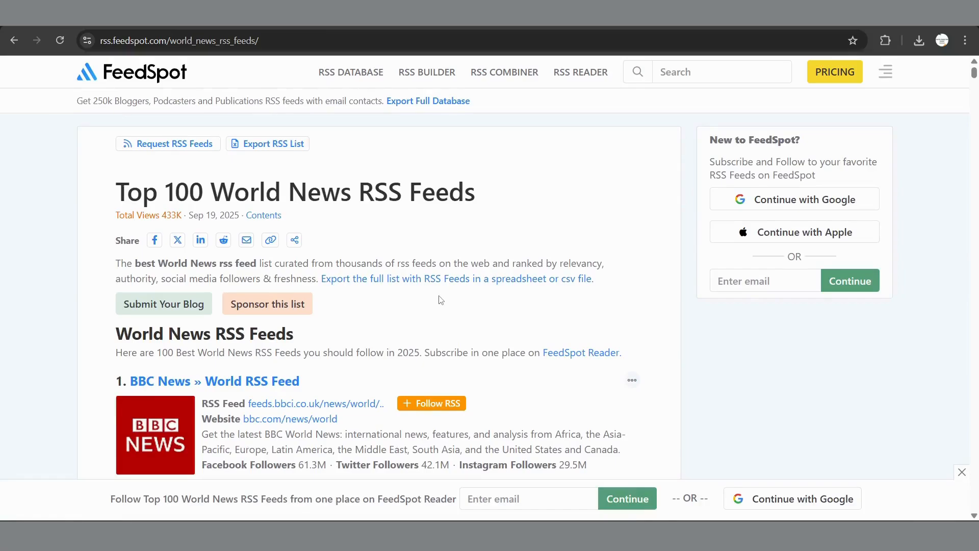
pyautogui.scroll(-10, 440, 297)
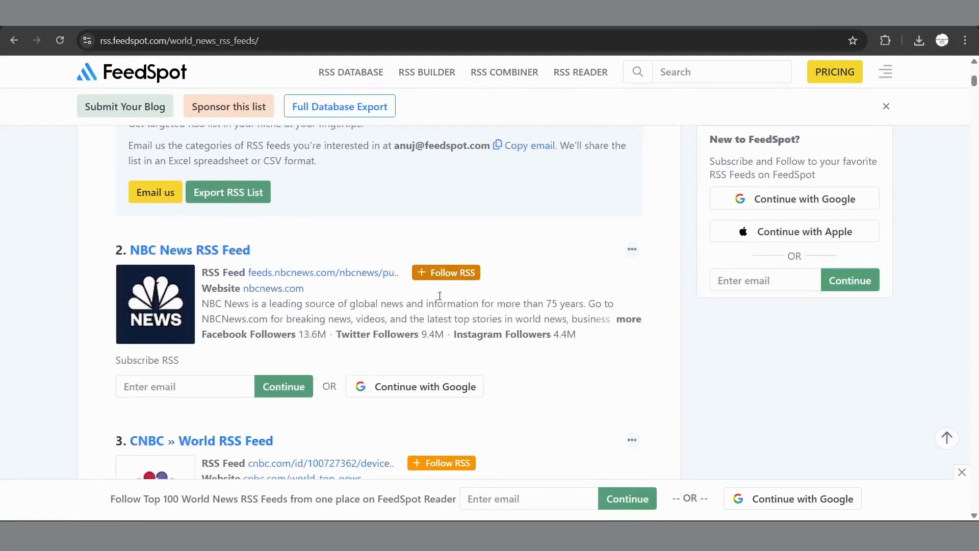
pyautogui.scroll(-3, 313, 307)
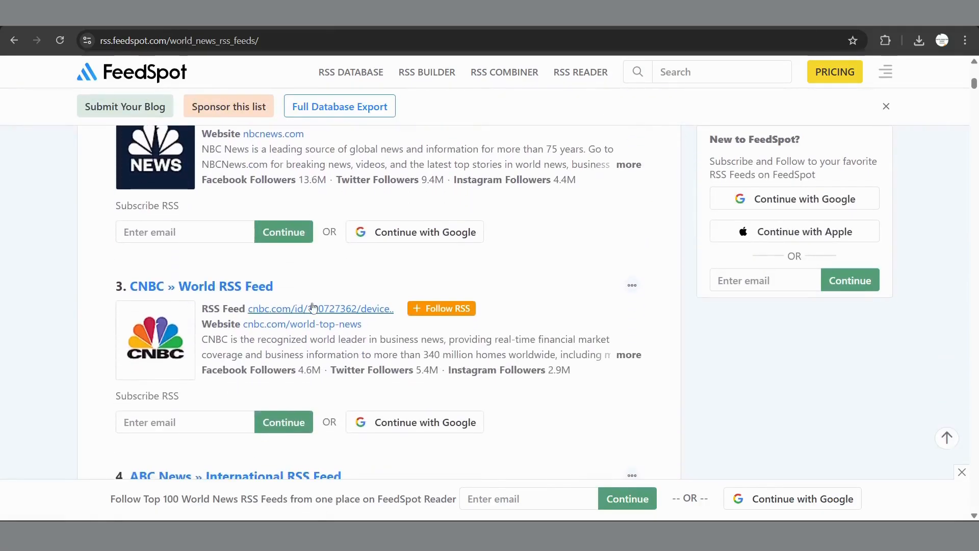
pyautogui.scroll(-2, 313, 306)
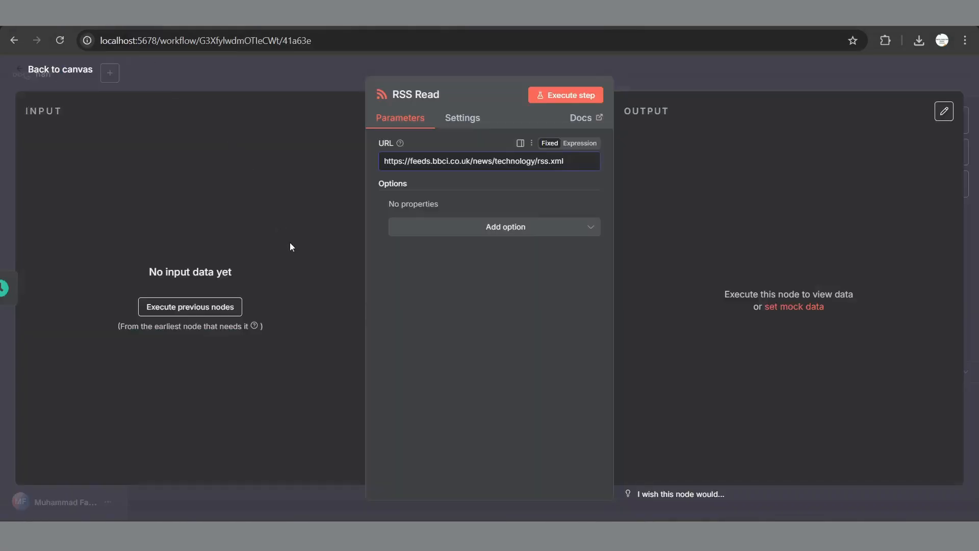
# Step: Save the RSS Read step and execute the workflow, fetching 73 BBC technology items
pyautogui.hotkey('ctrl', 's')
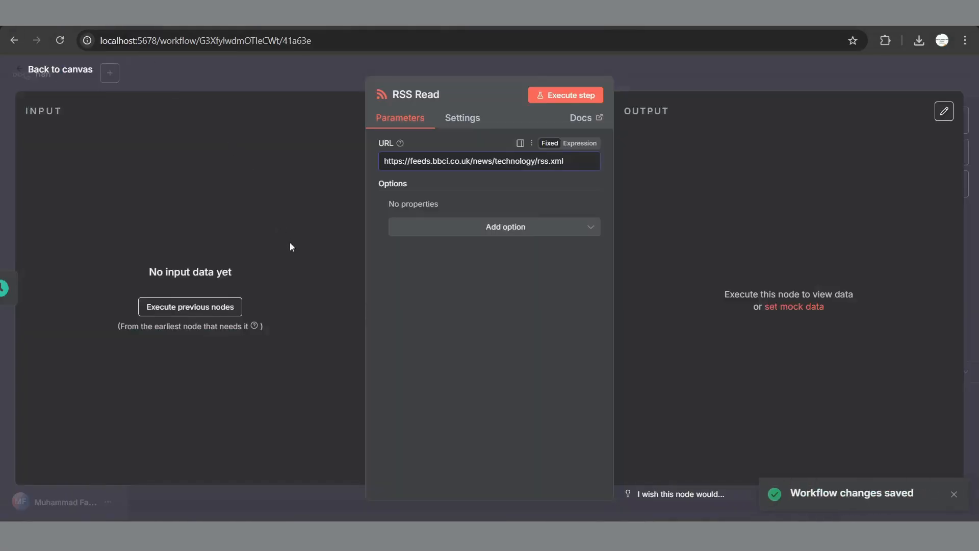
pyautogui.click(63, 71)
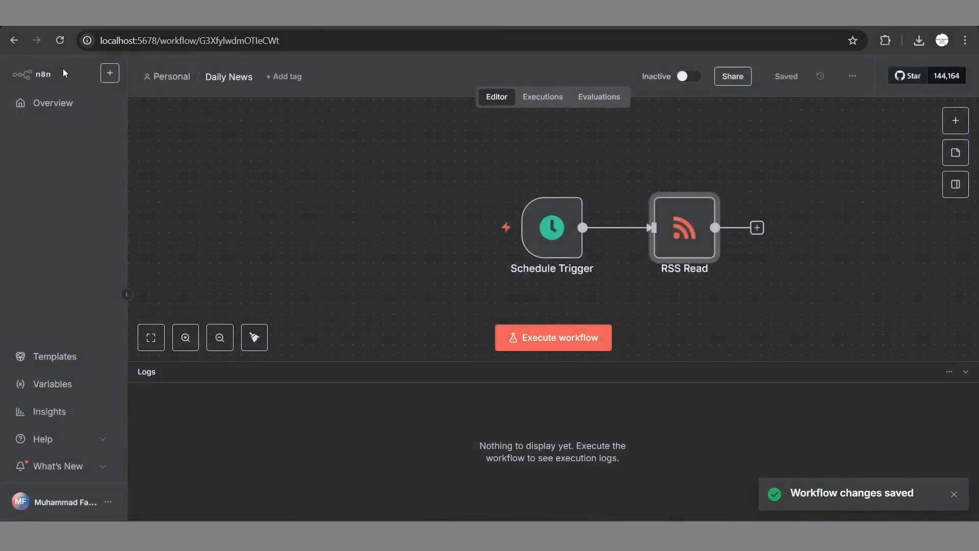
pyautogui.click(542, 340)
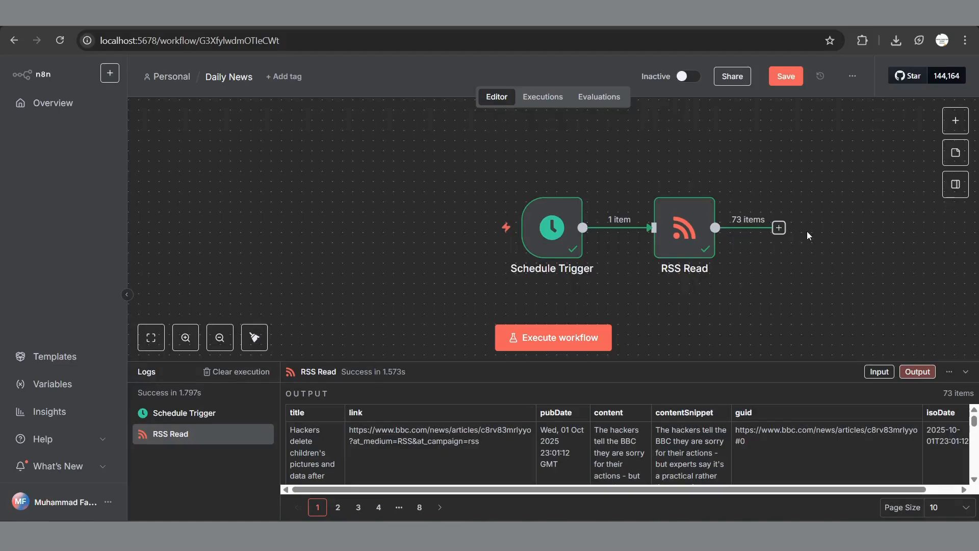
# Step: Add a Limit step after RSS Read with Max Items changed from 1 to 3, and save
pyautogui.click(780, 229)
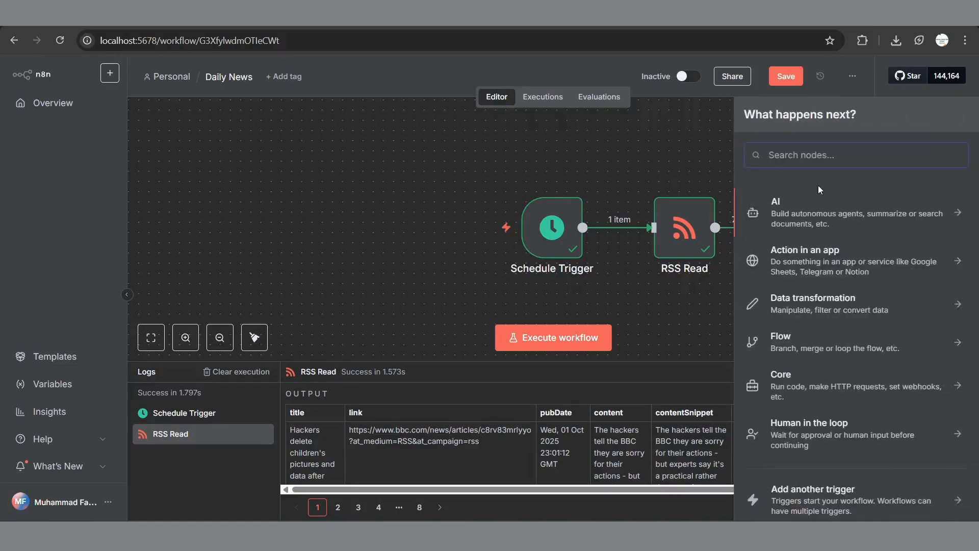
pyautogui.write('limit')
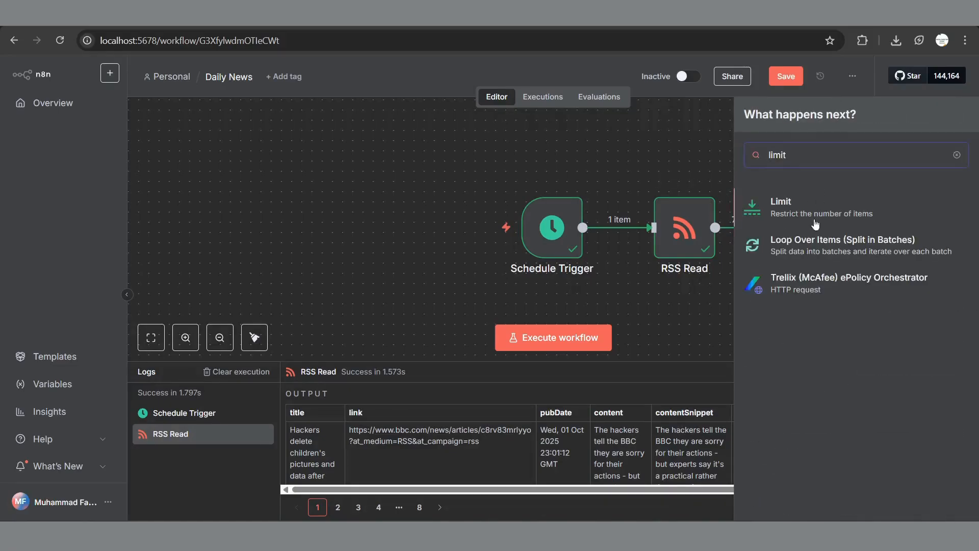
pyautogui.click(814, 222)
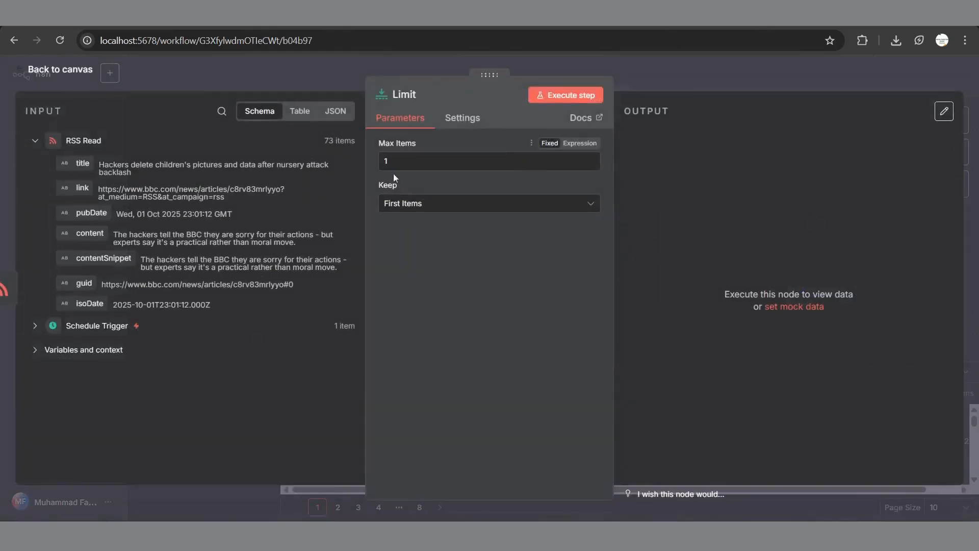
pyautogui.click(404, 165)
pyautogui.press('BackSpace')
pyautogui.write('3')
pyautogui.hotkey('ctrl', 's')
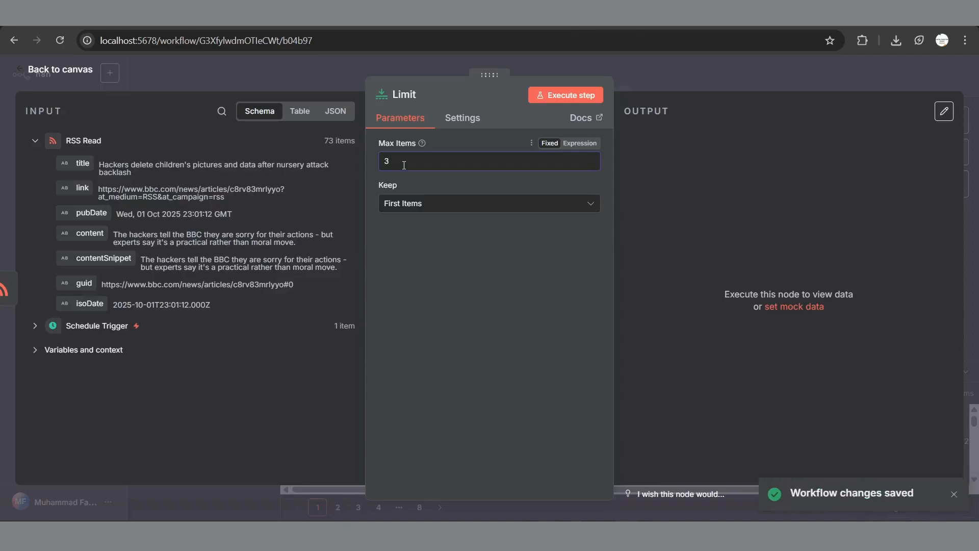
# Step: Execute the Limit step to confirm it outputs 3 of the 73 items
pyautogui.click(560, 98)
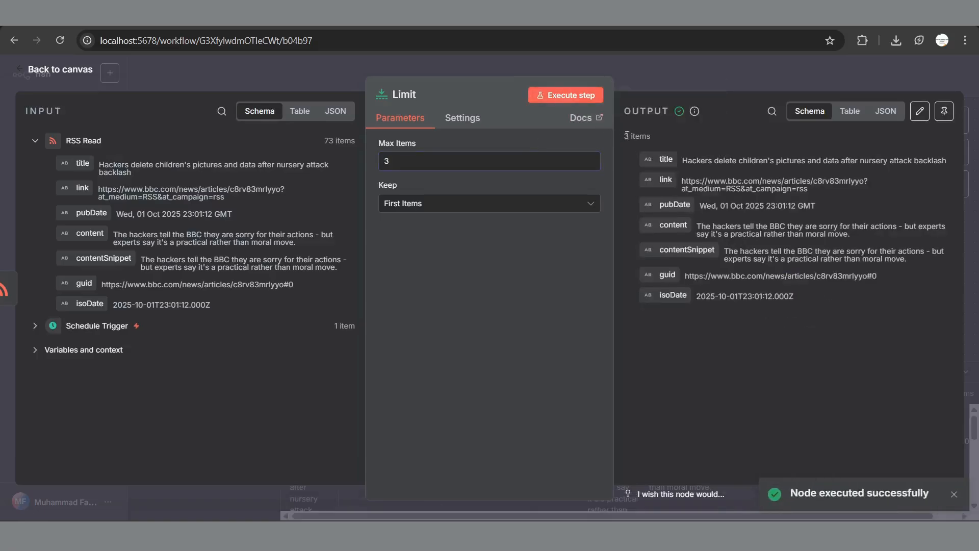
pyautogui.moveTo(620, 135); pyautogui.dragTo(654, 136)
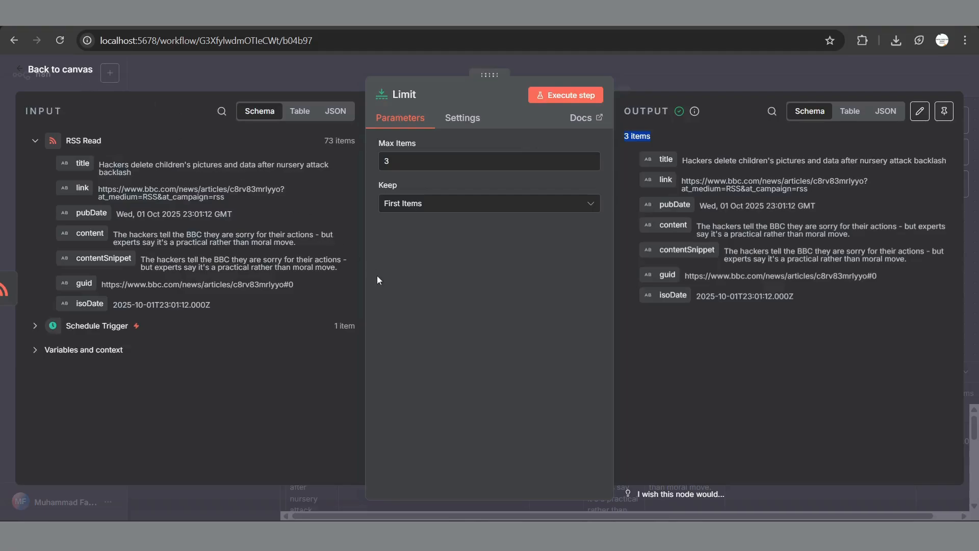
pyautogui.click(77, 71)
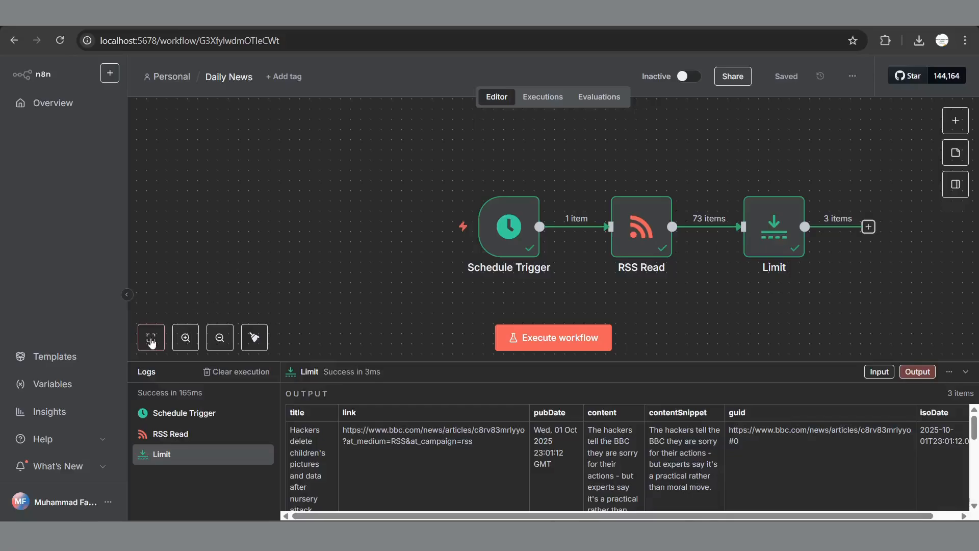
pyautogui.click(151, 339)
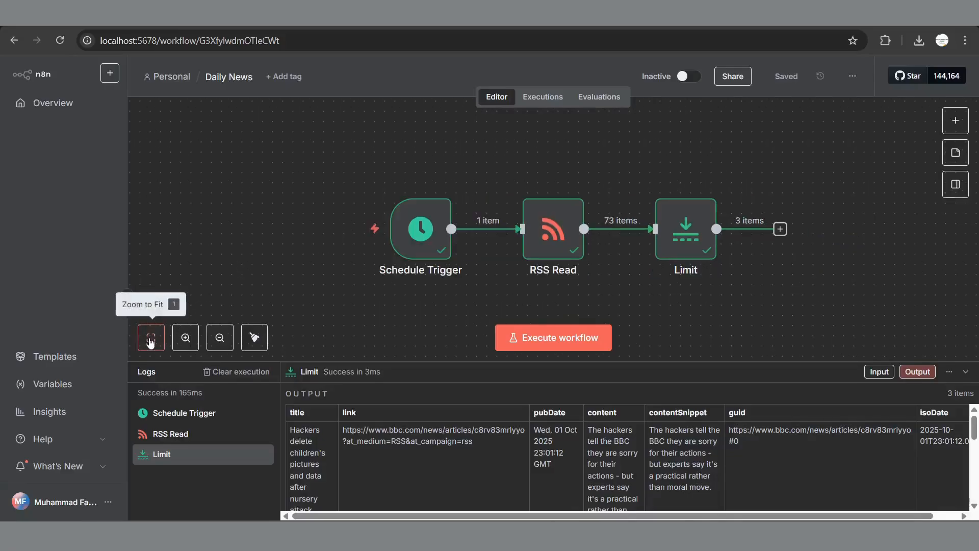
# Step: Add a Code step after Limit with the pasted HTML digest script, outputting one htmlBody item
pyautogui.click(781, 230)
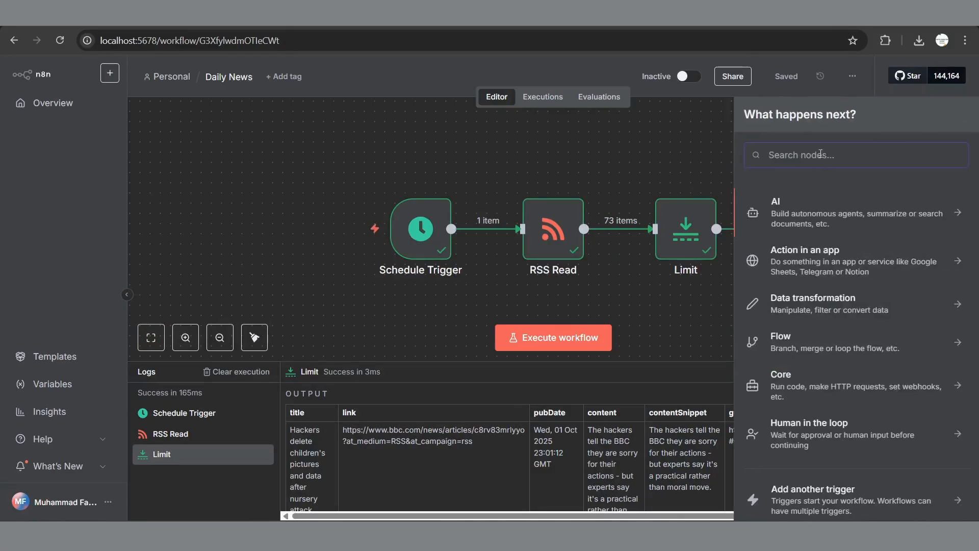
pyautogui.write('code')
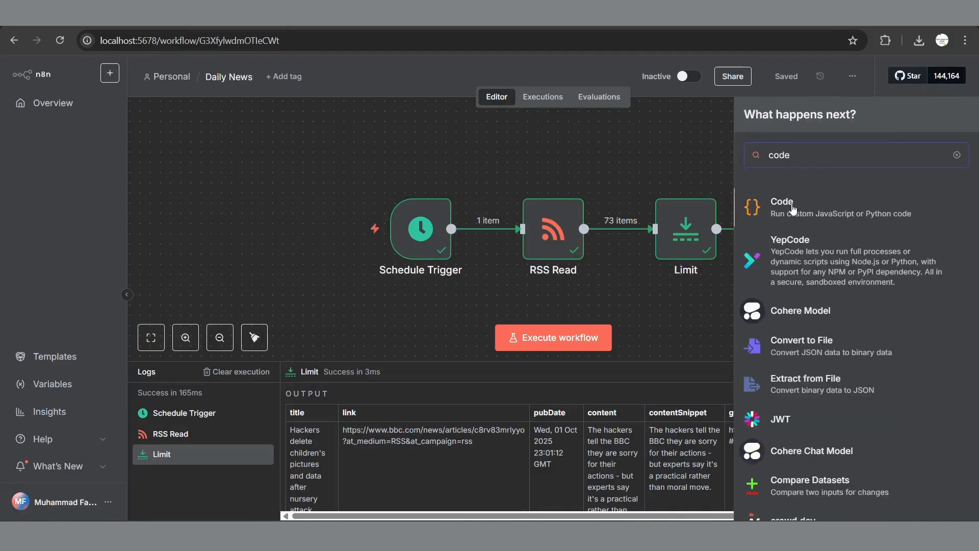
pyautogui.click(792, 209)
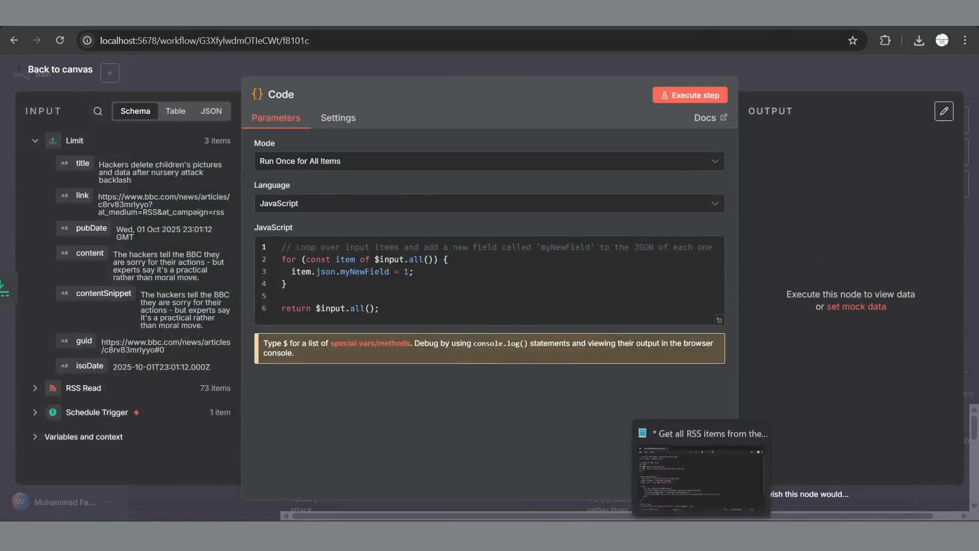
pyautogui.hotkey('alt', 'Tab')
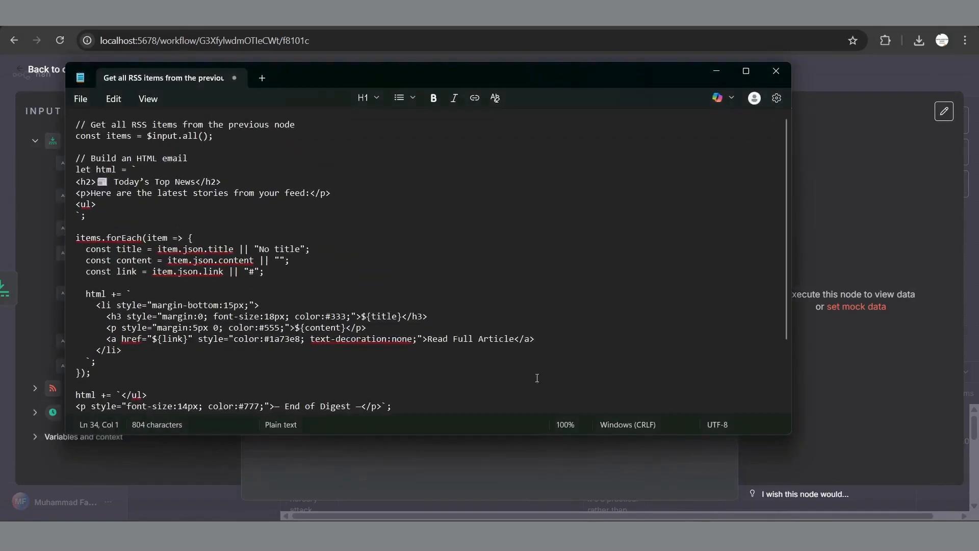
pyautogui.hotkey('ctrl', 'a')
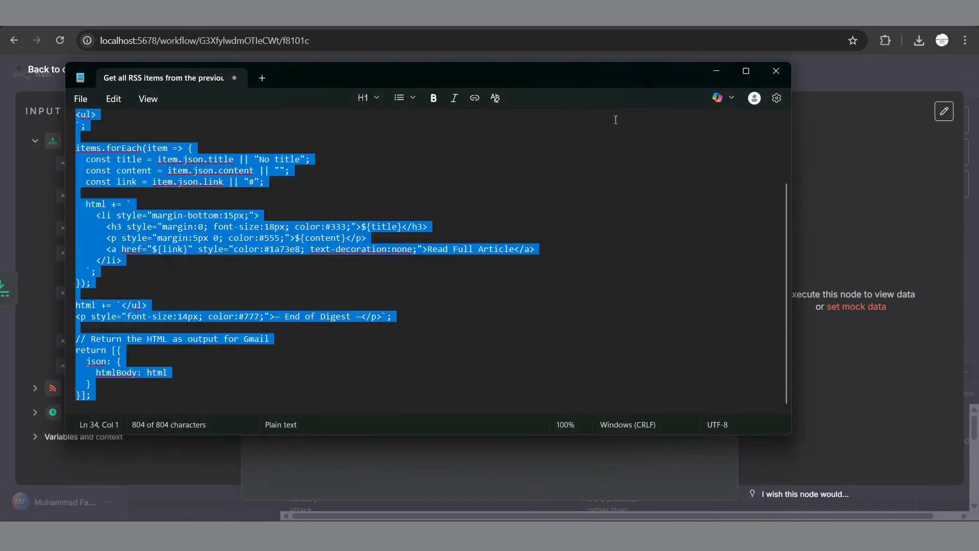
pyautogui.click(716, 71)
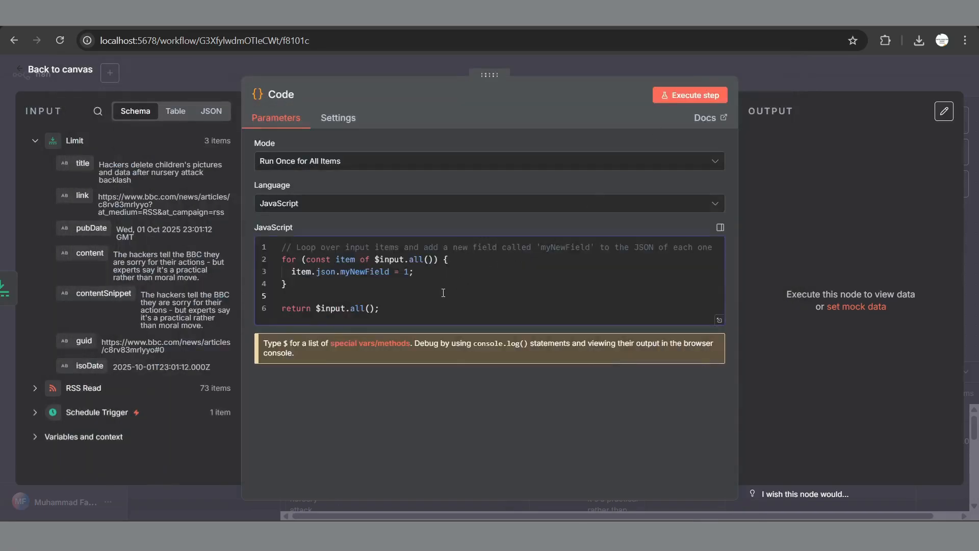
pyautogui.hotkey('ctrl', 'a')
pyautogui.hotkey('ctrl', 'v')
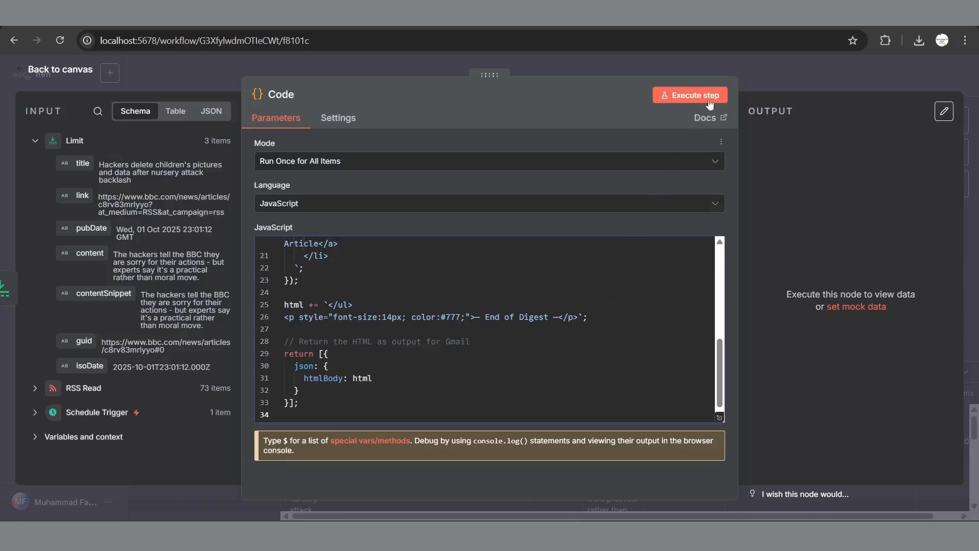
pyautogui.click(682, 100)
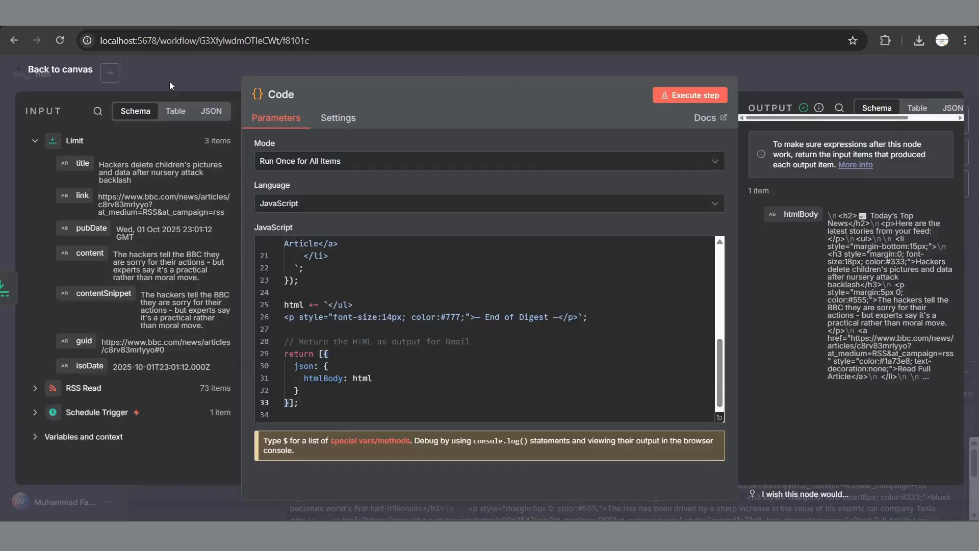
pyautogui.click(54, 71)
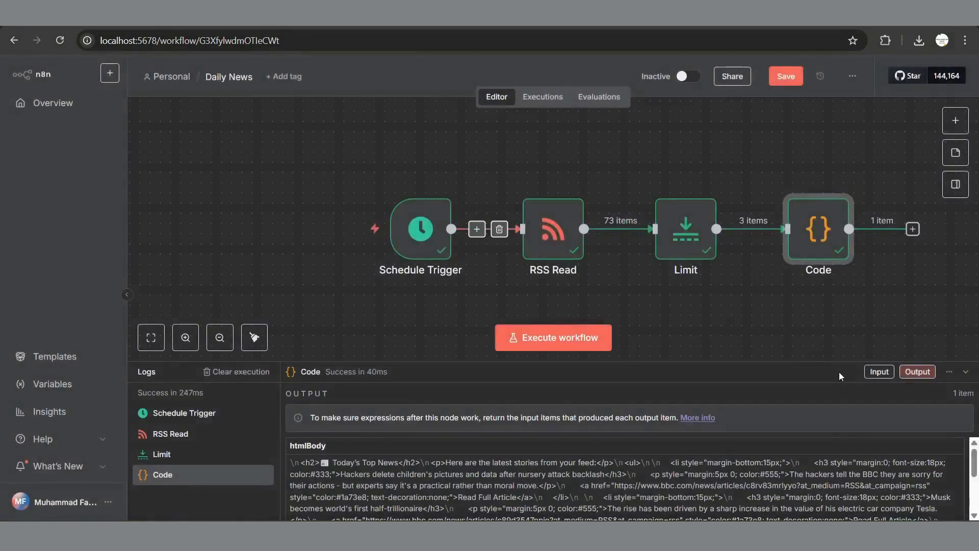
# Step: Add a Gmail 'Send a message' action after the Code step
pyautogui.hscroll(3, 745, 323)
pyautogui.hscroll(2, 745, 322)
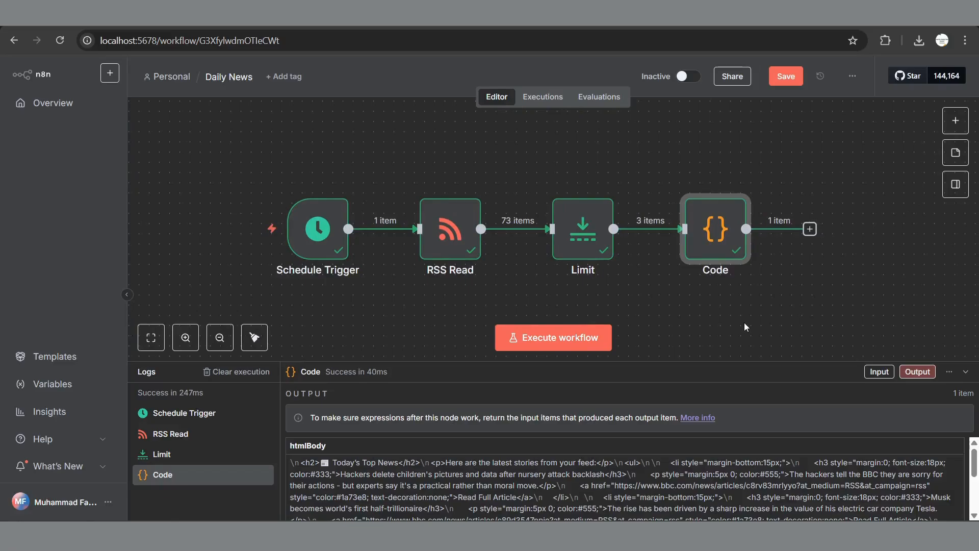
pyautogui.click(810, 229)
pyautogui.write('gmai')
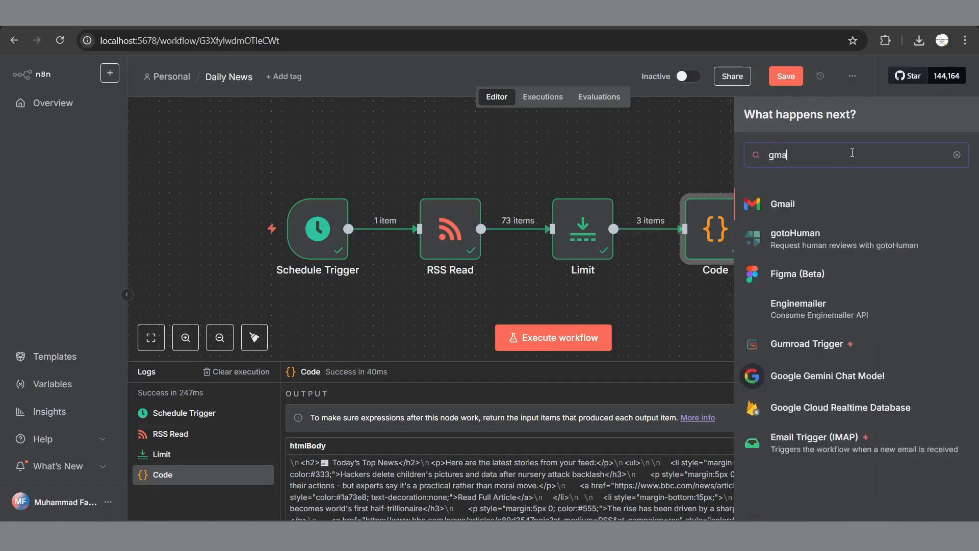
pyautogui.click(796, 209)
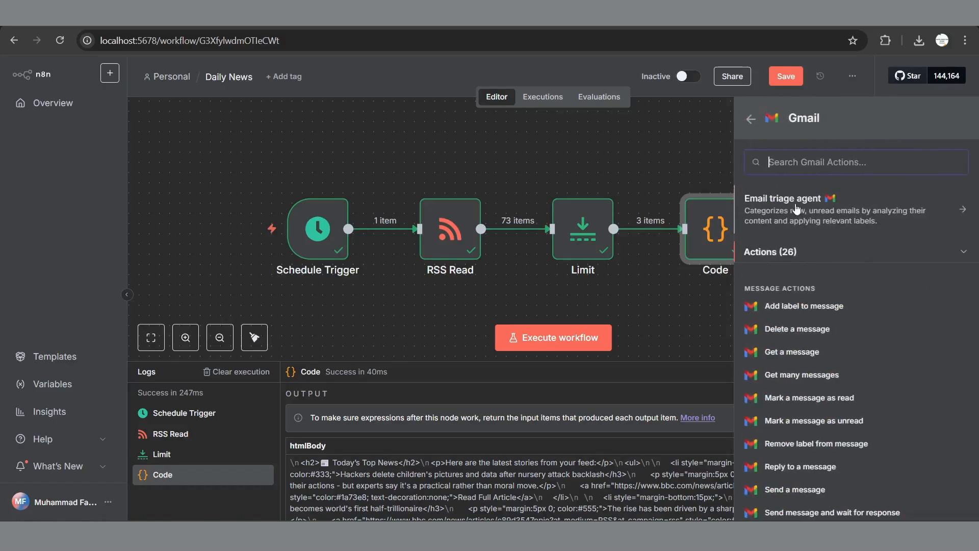
pyautogui.write('send')
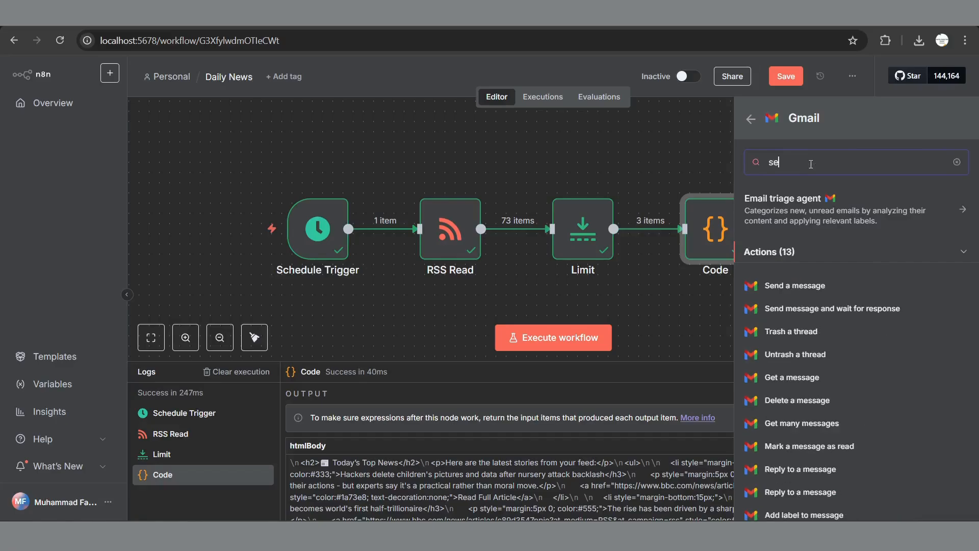
pyautogui.click(805, 287)
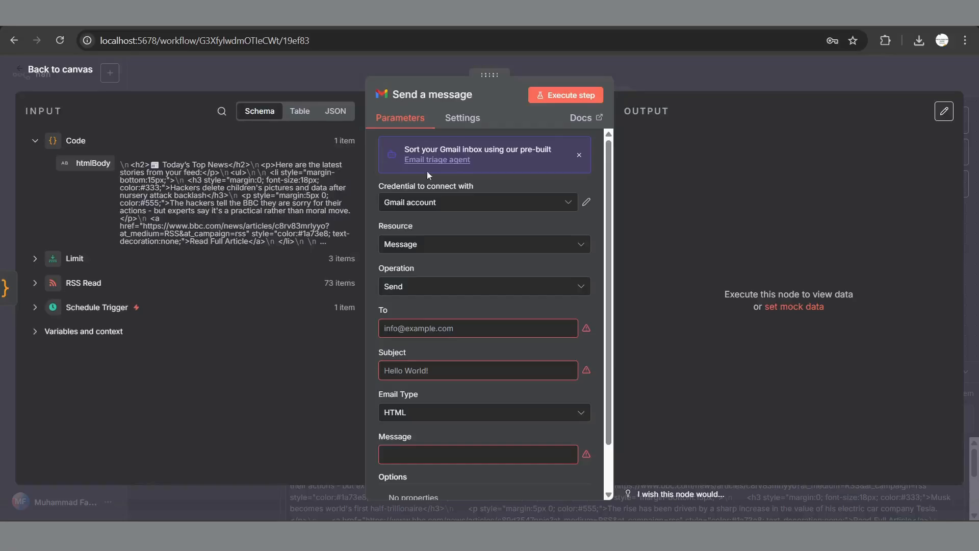
# Step: Create a new Gmail credential and copy its OAuth redirect URL for the Google Cloud console
pyautogui.click(532, 212)
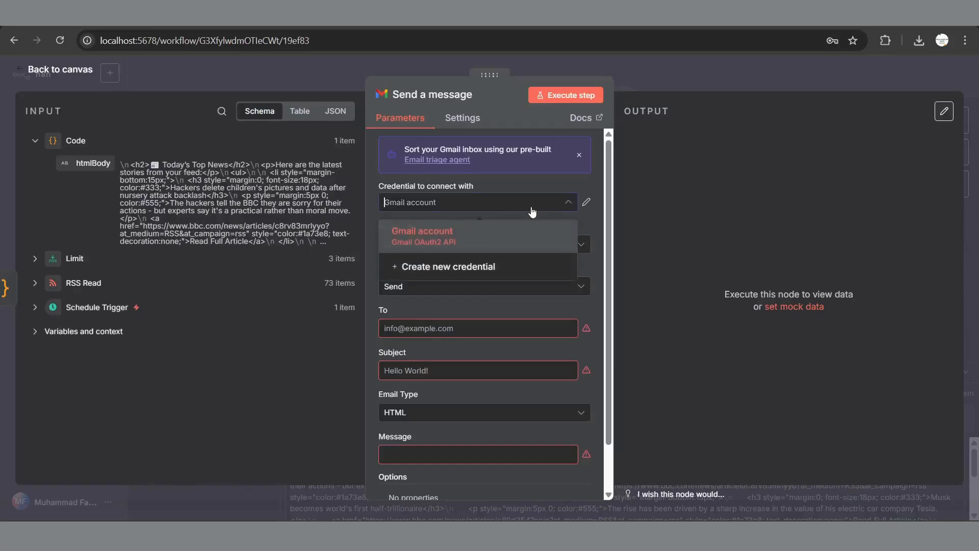
pyautogui.click(498, 268)
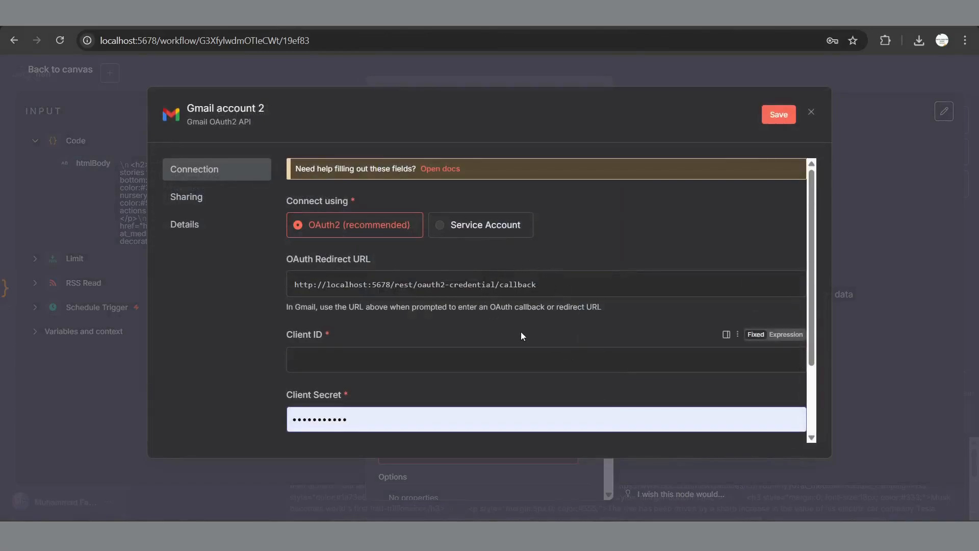
pyautogui.scroll(-1, 521, 335)
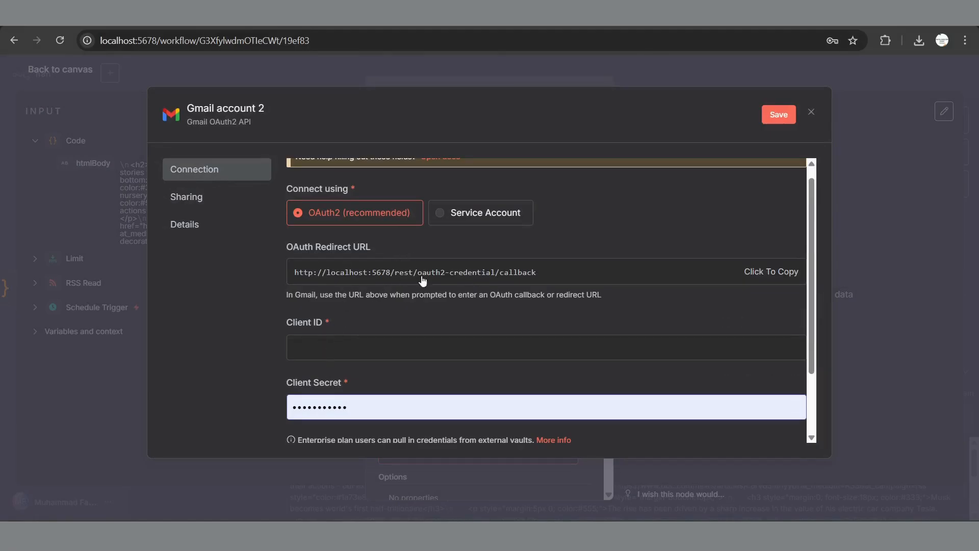
pyautogui.click(766, 279)
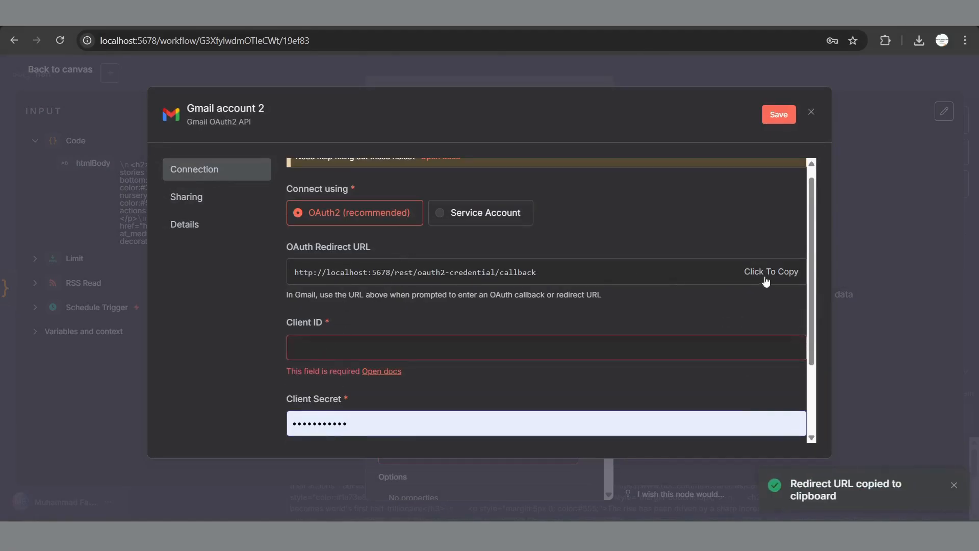
pyautogui.click(128, 27)
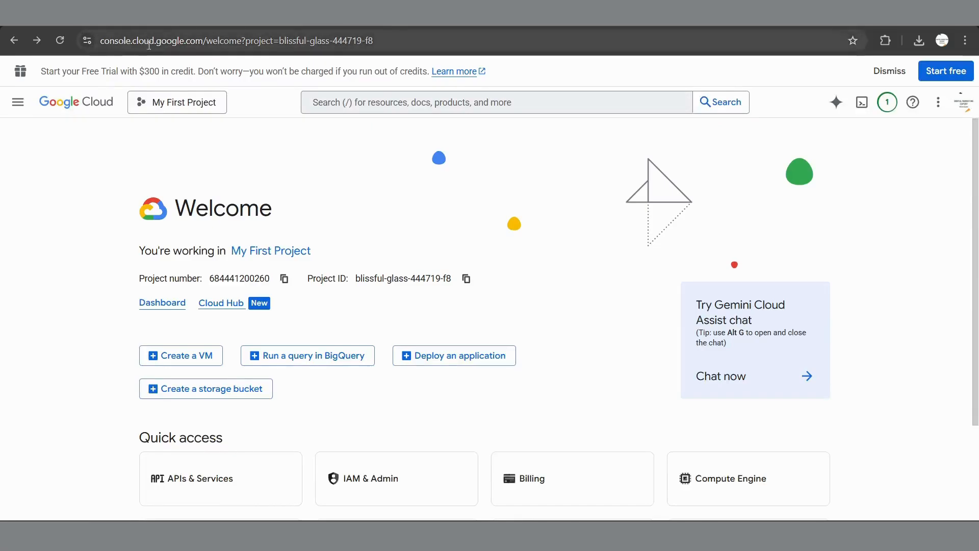
# Step: Go to APIs & Services Credentials and begin creating a new OAuth client ID
pyautogui.scroll(-3, 342, 182)
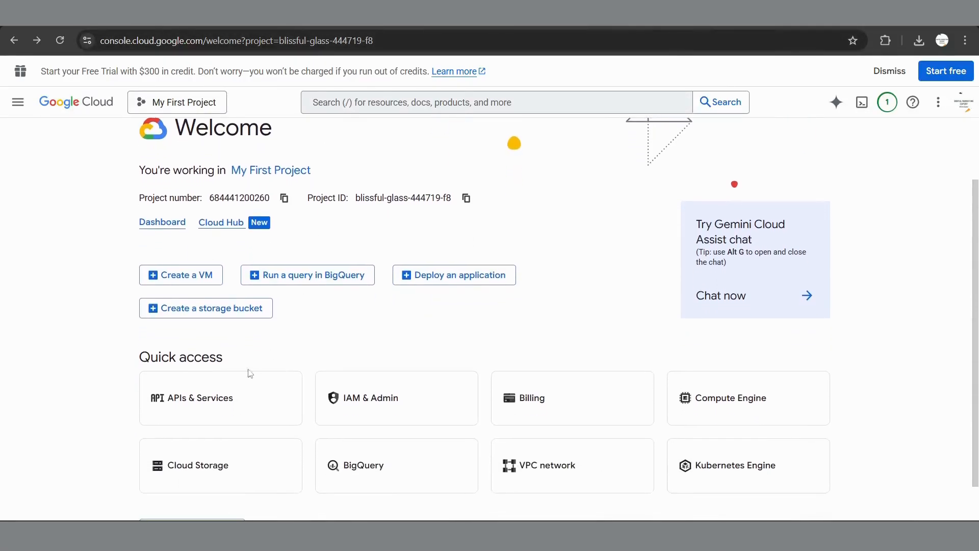
pyautogui.click(266, 408)
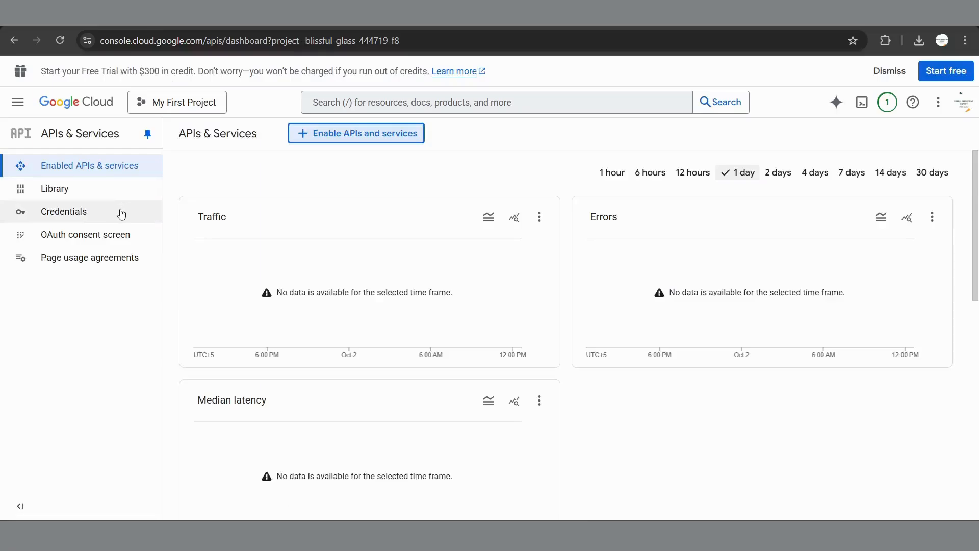
pyautogui.click(67, 219)
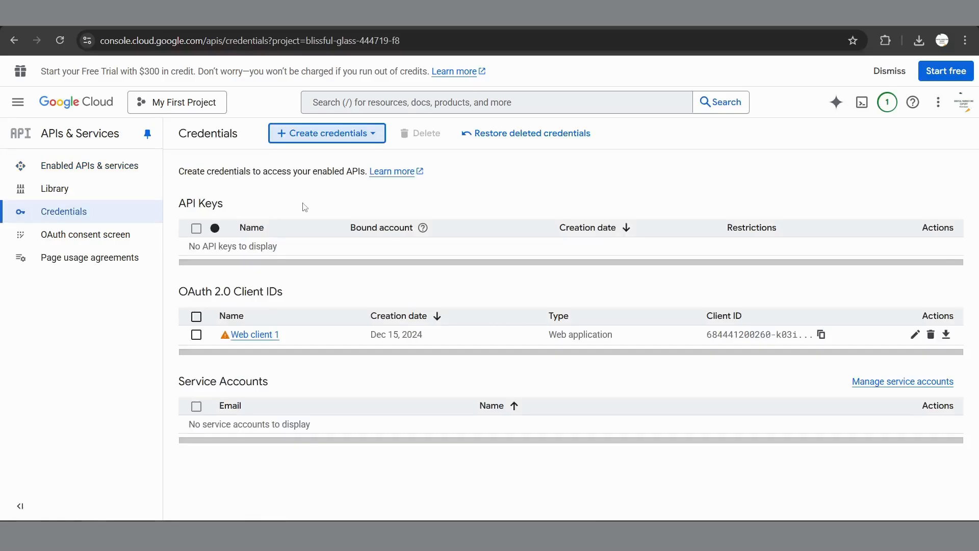
pyautogui.click(341, 135)
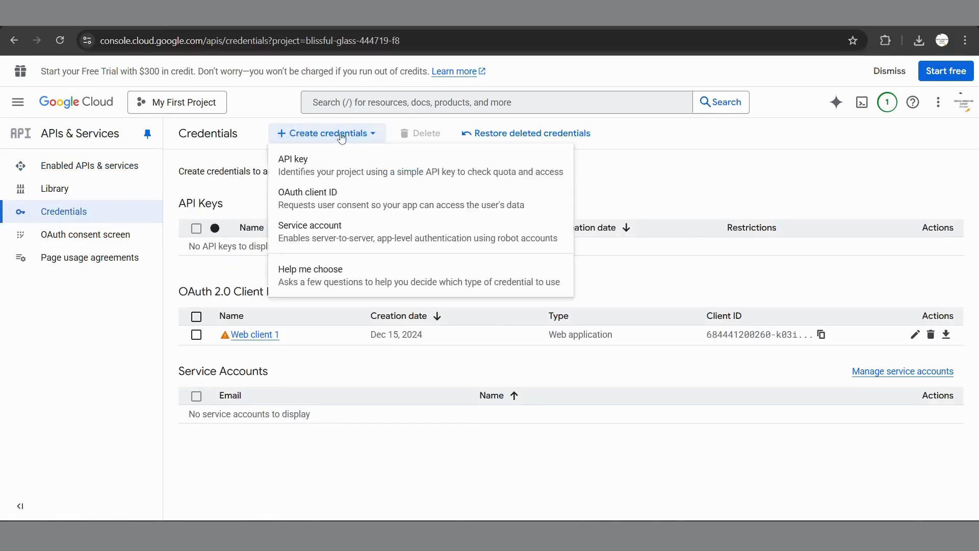
pyautogui.click(337, 199)
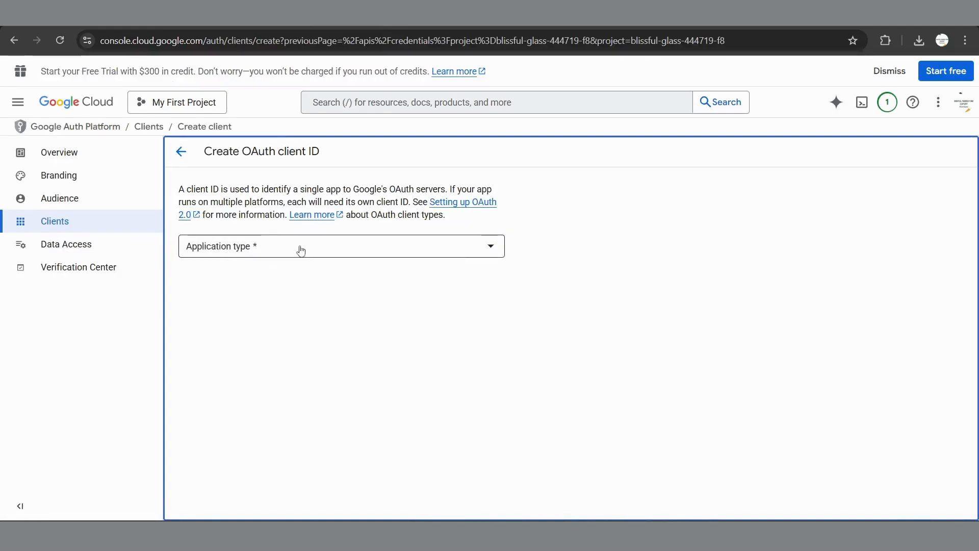
pyautogui.click(304, 250)
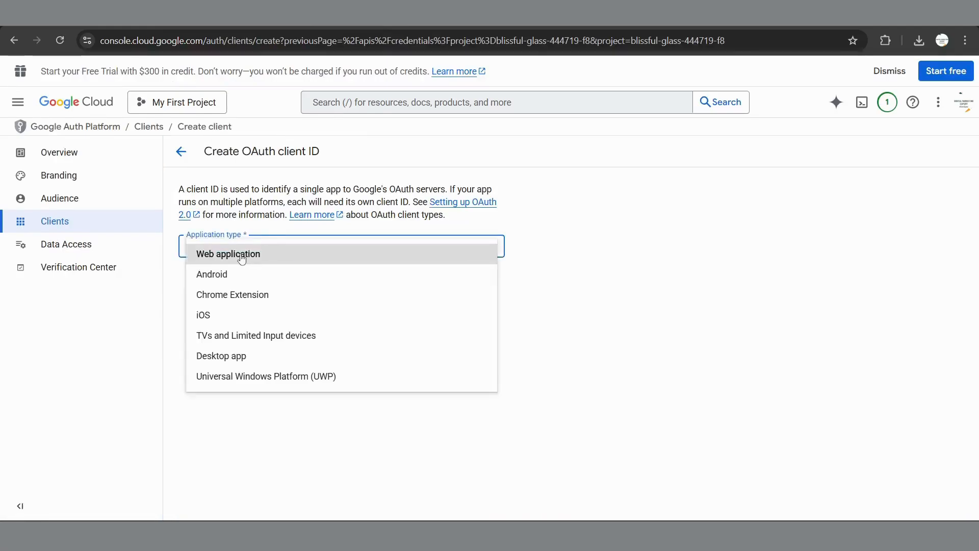
pyautogui.click(241, 259)
pyautogui.scroll(-3, 538, 355)
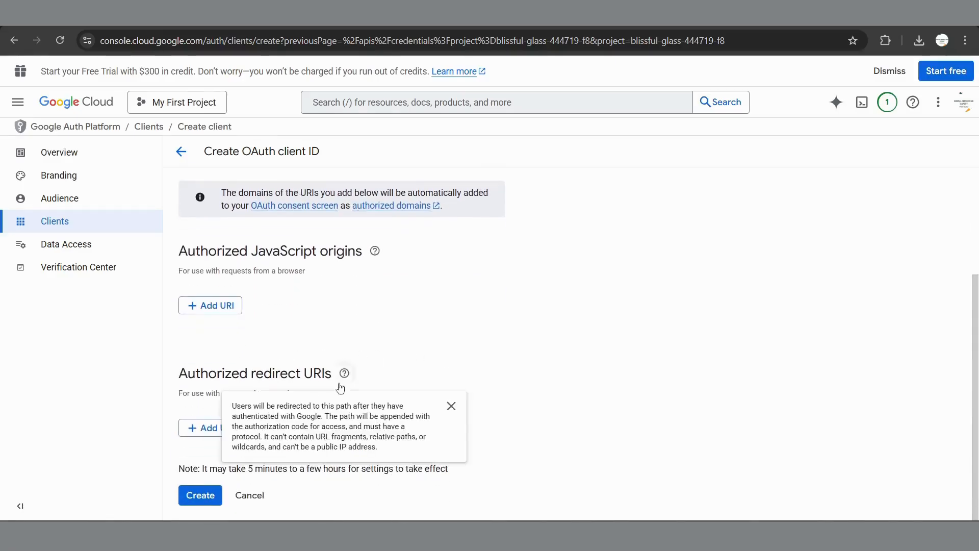
pyautogui.click(202, 432)
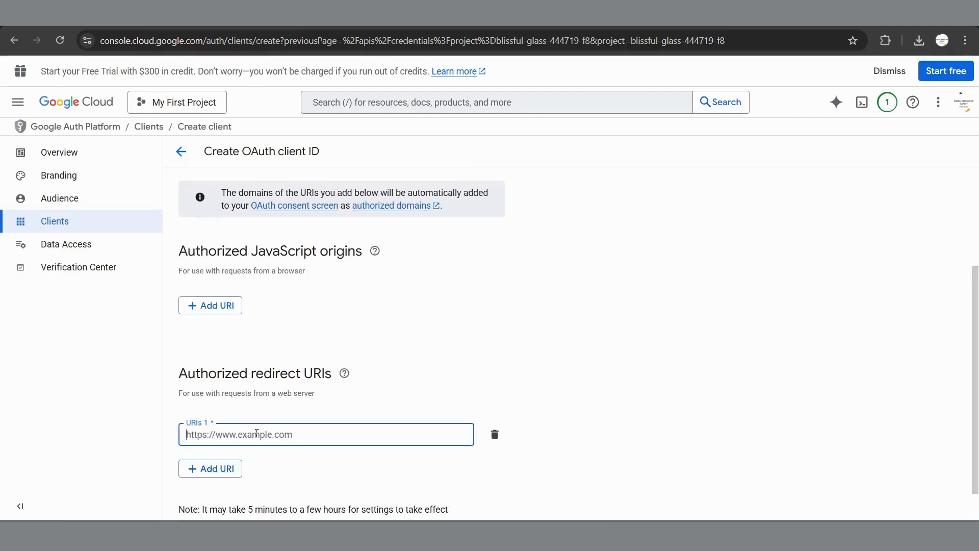
pyautogui.click(281, 435)
pyautogui.click(316, 472)
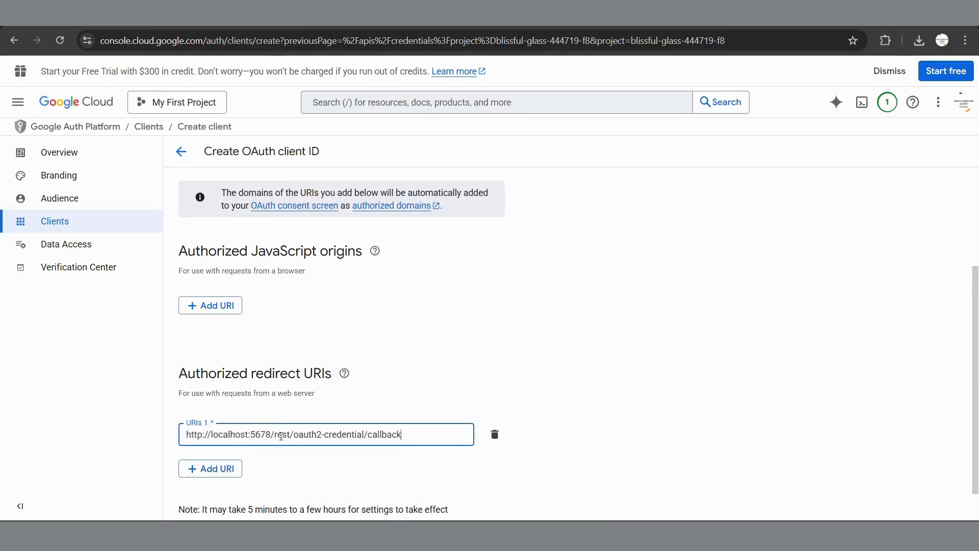
pyautogui.scroll(-1, 490, 338)
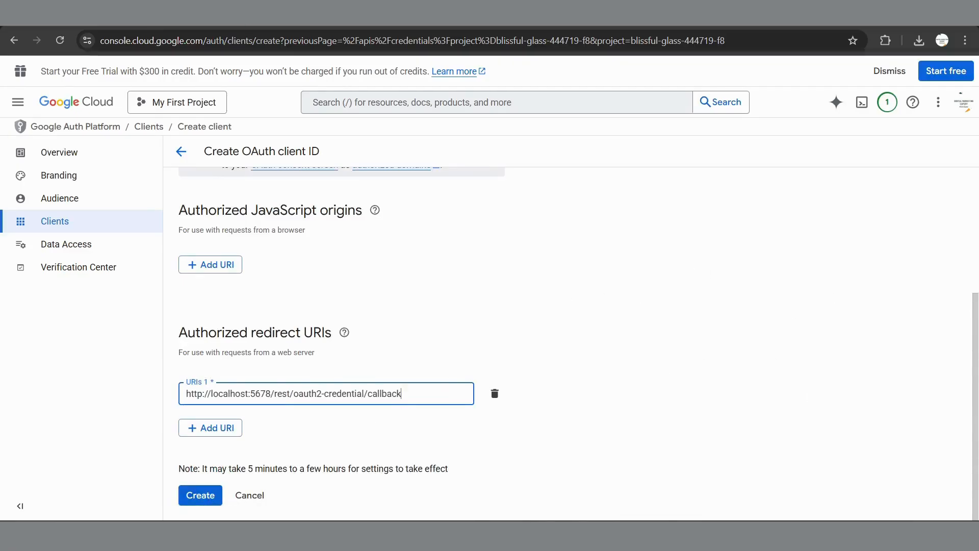
pyautogui.click(152, 27)
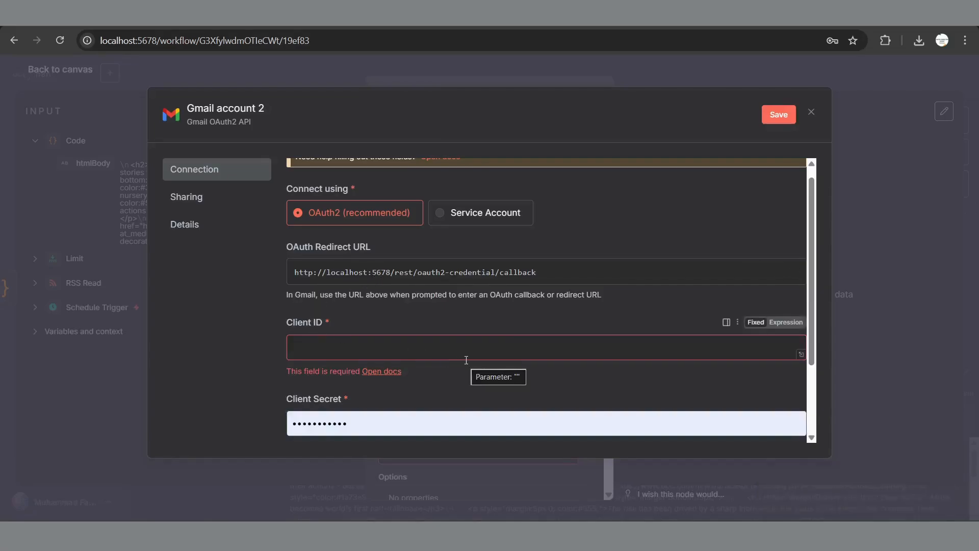
# Step: Discard the unsaved Gmail credential, then enter the recipient's e-mail and subject 'Daily News Articles'
pyautogui.click(812, 112)
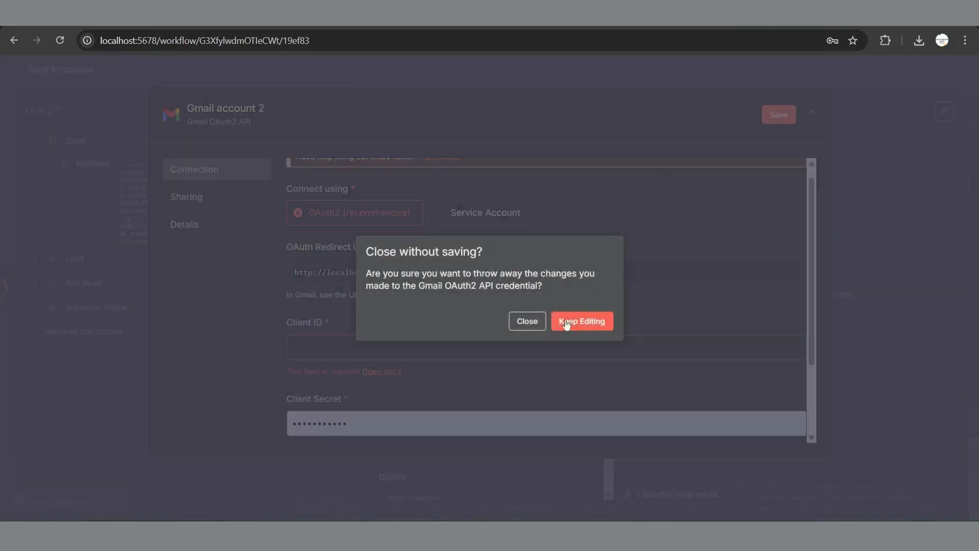
pyautogui.click(530, 323)
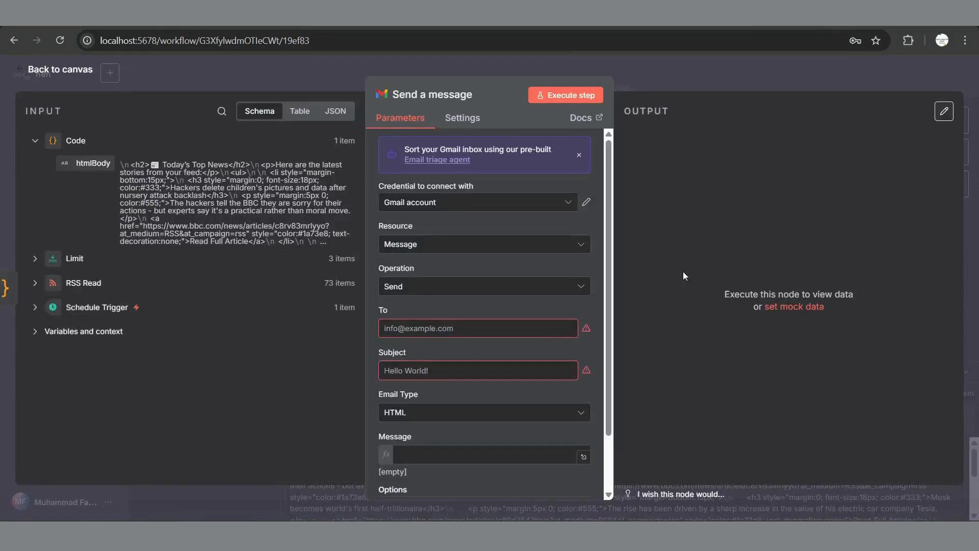
pyautogui.click(467, 330)
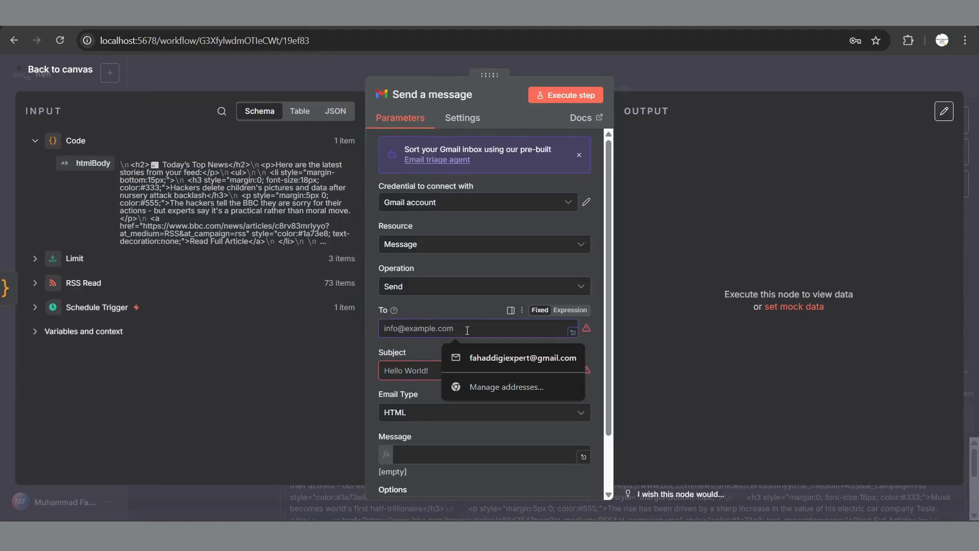
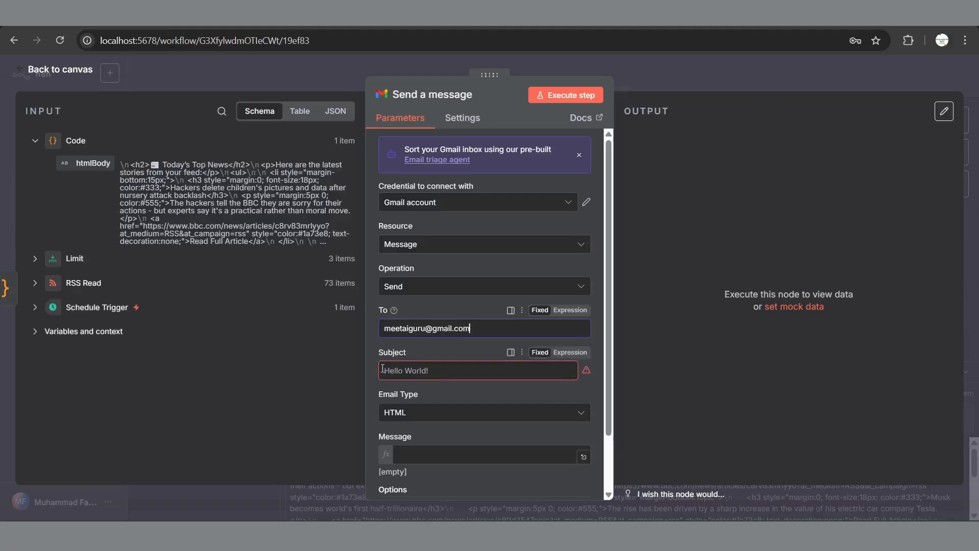
pyautogui.click(411, 372)
pyautogui.write('D')
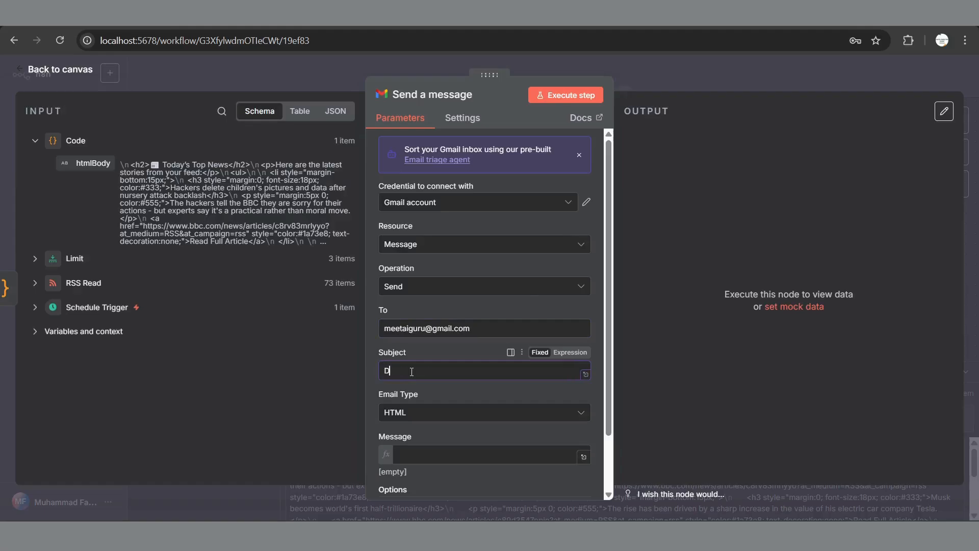
pyautogui.write('aily News Articles')
pyautogui.scroll(-2, 488, 413)
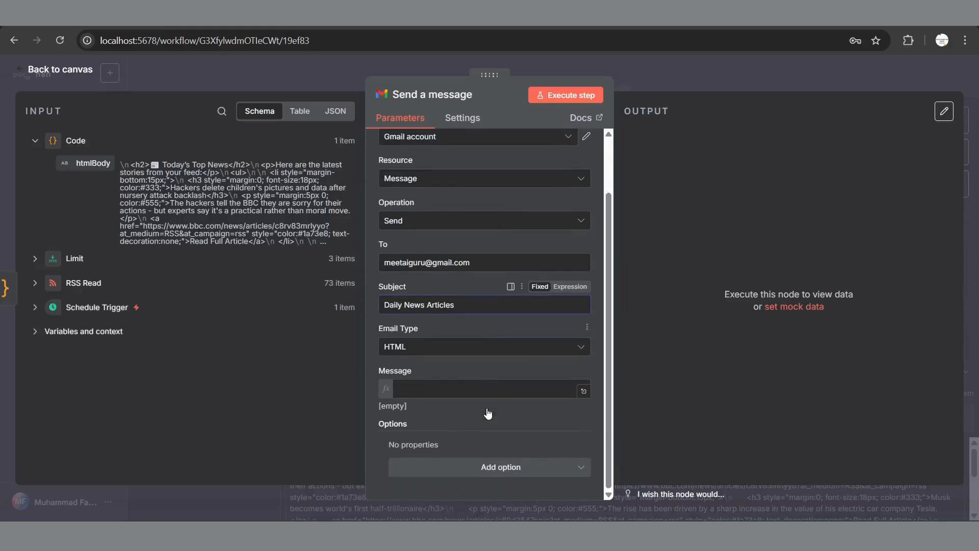
# Step: Use the Code node's htmlBody as the Message, save the workflow, and execute the Gmail step
pyautogui.click(424, 389)
pyautogui.click(238, 334)
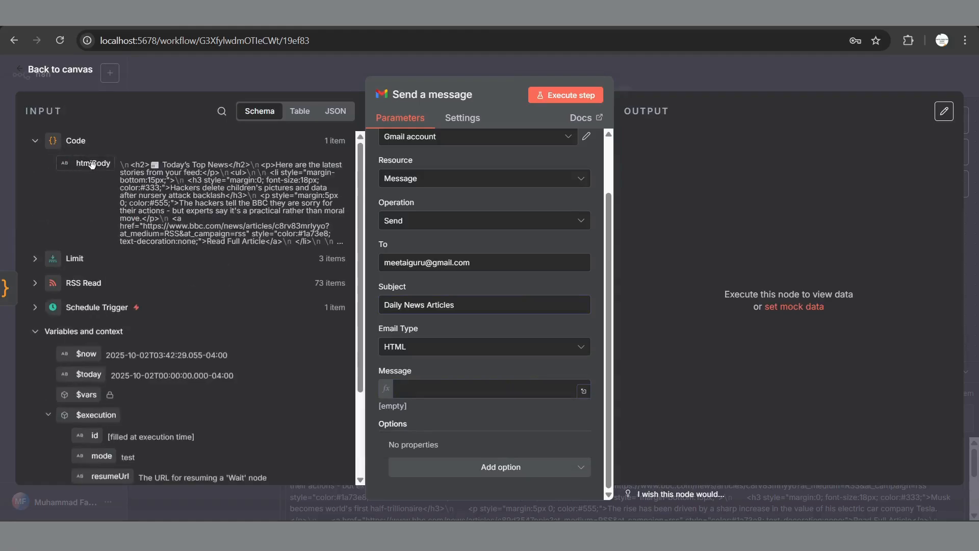
pyautogui.moveTo(97, 162); pyautogui.dragTo(409, 388)
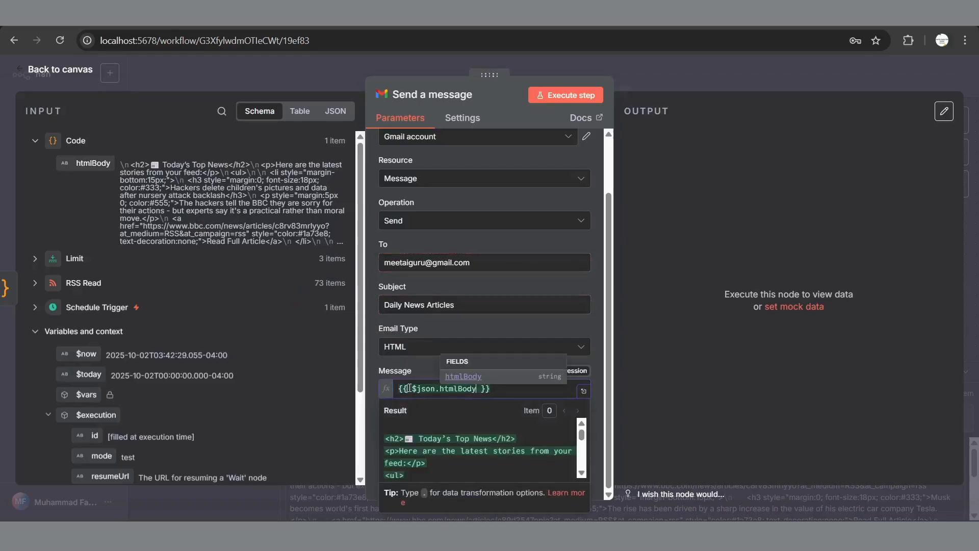
pyautogui.click(625, 317)
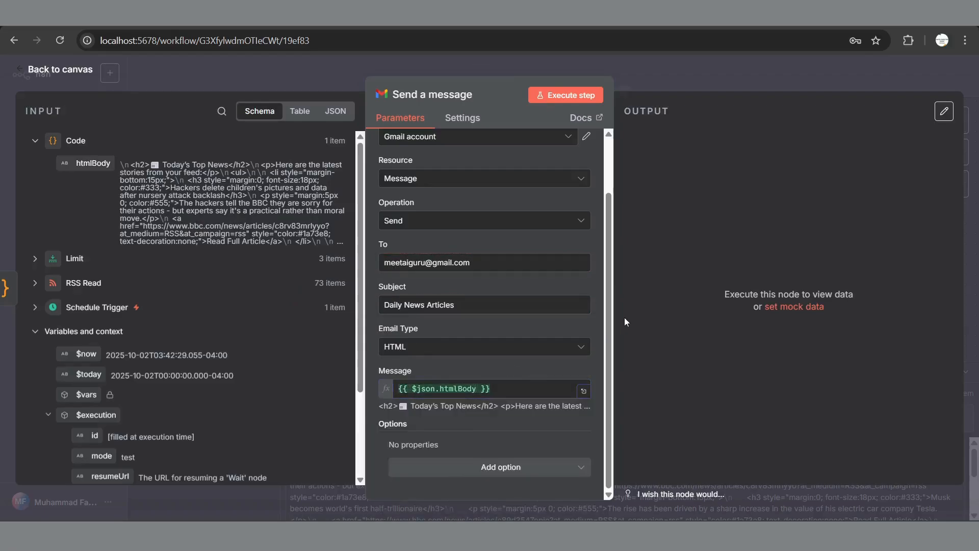
pyautogui.hotkey('ctrl', 's')
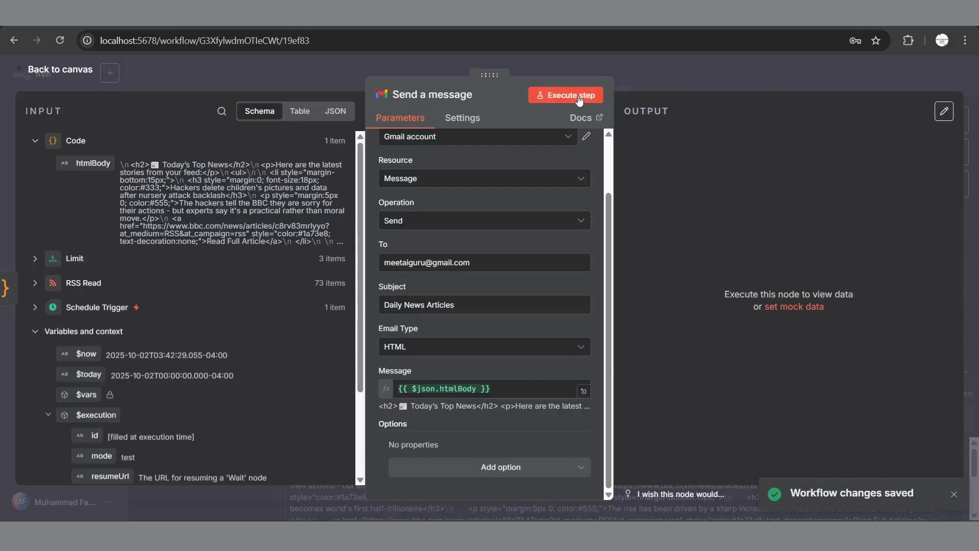
pyautogui.click(564, 97)
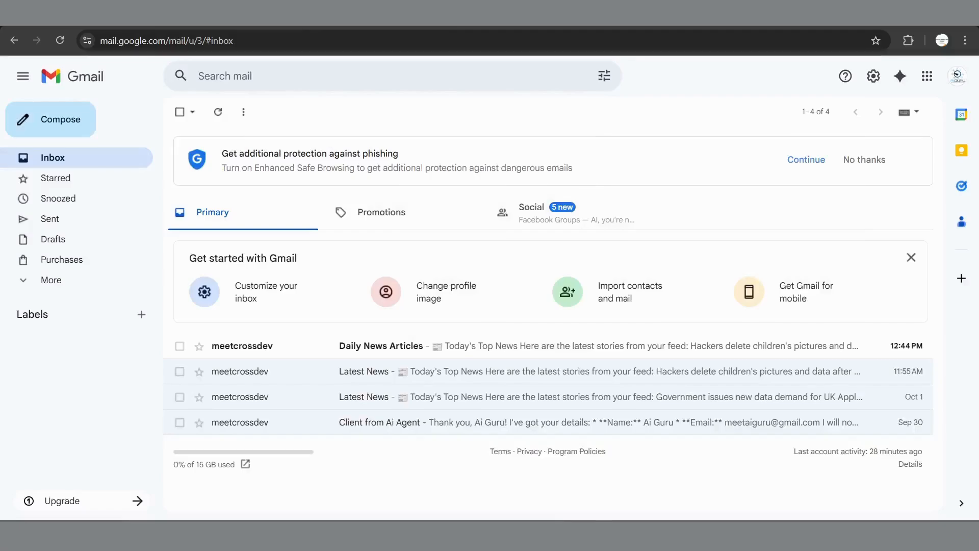
# Step: Open the 'Daily News Articles' email and look through its three BBC headlines
pyautogui.click(295, 352)
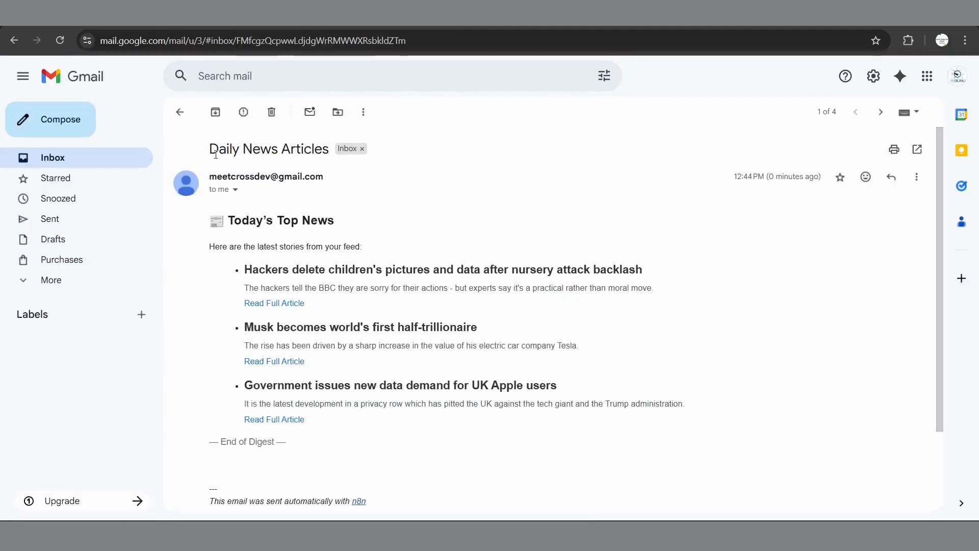
pyautogui.scroll(-3, 408, 209)
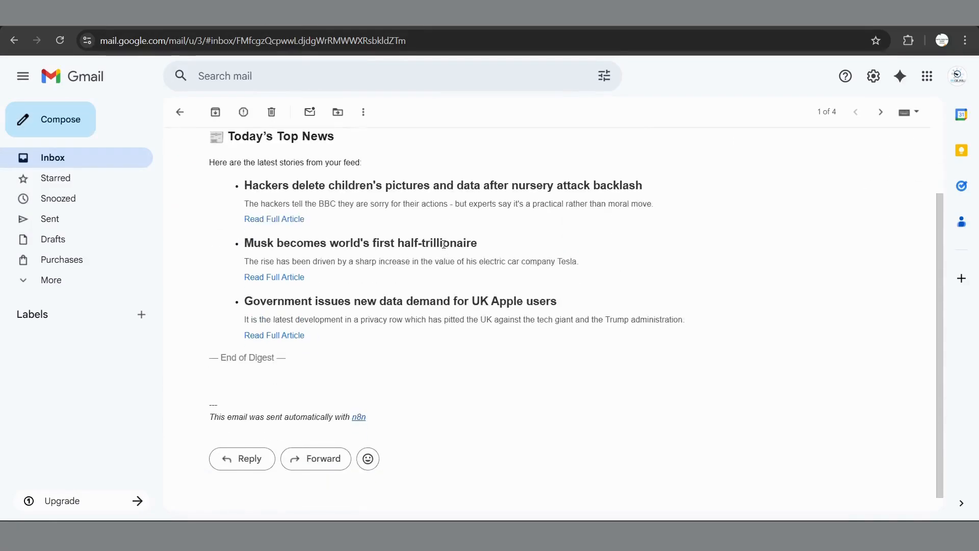
pyautogui.scroll(1, 444, 244)
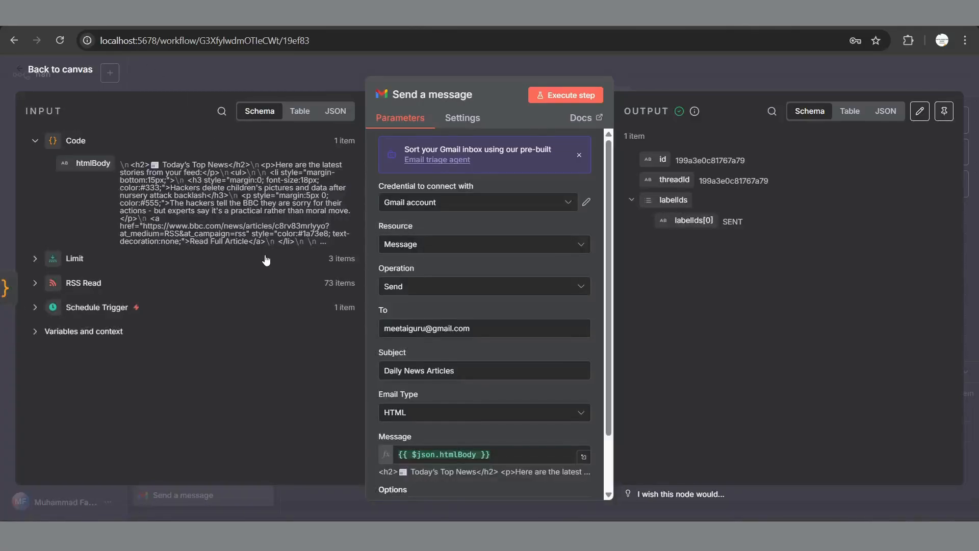
# Step: Go back to the Daily News canvas to see all five steps succeeded
pyautogui.click(87, 70)
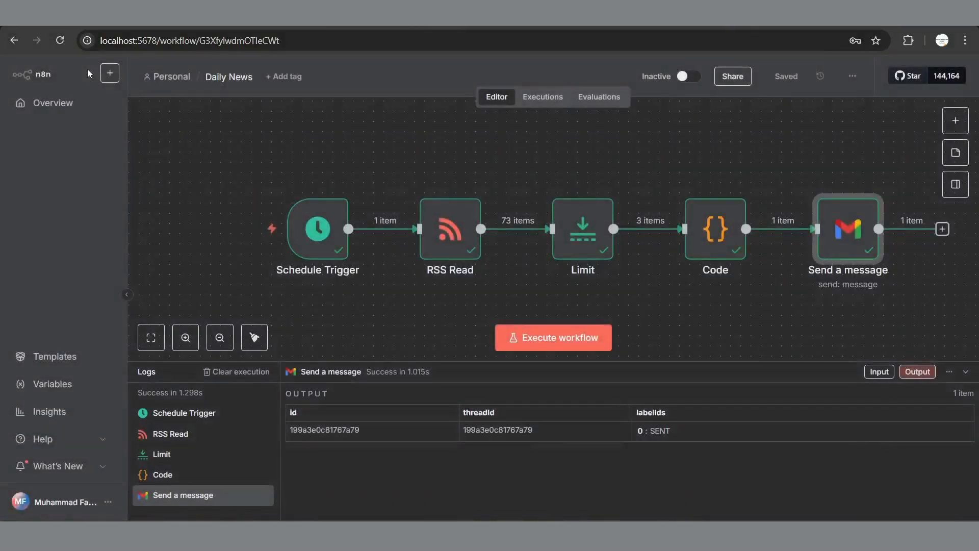